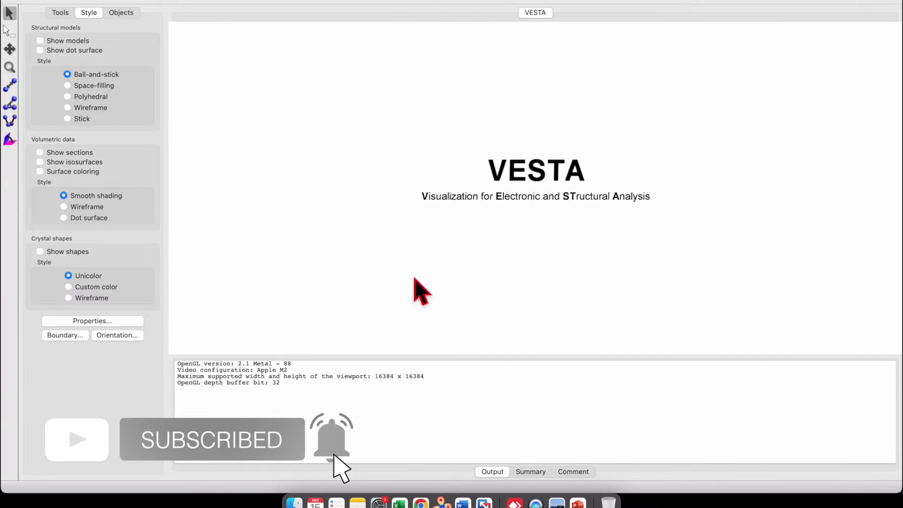
Load Graphite.cif from the Downloads folder into VESTA.
left_click(294, 502)
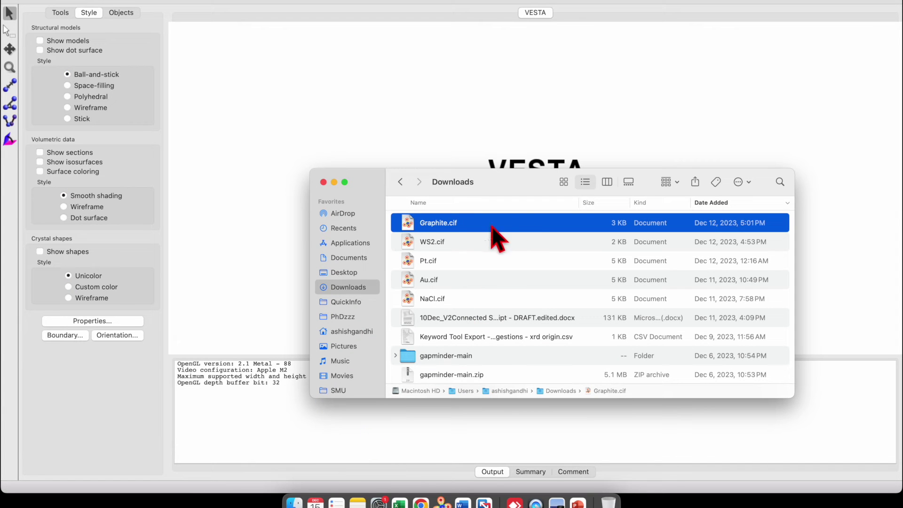
left_click(445, 242)
left_click(453, 223)
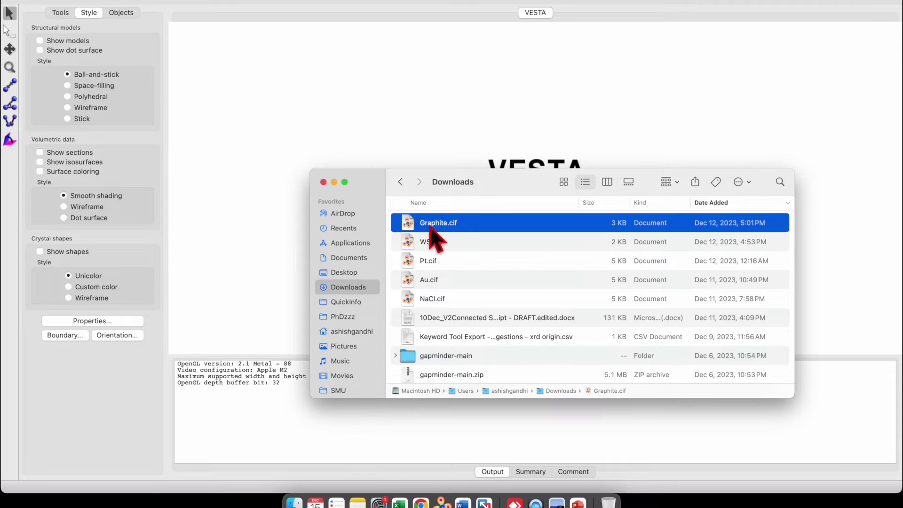
left_click_drag(446, 230, 517, 128)
left_click(613, 94)
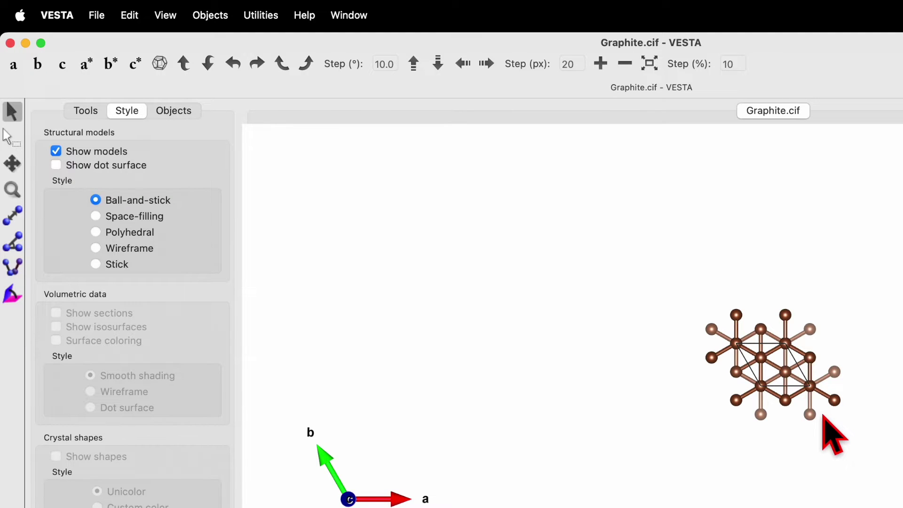
Import WS2.cif from the Downloads folder as a second phase in the graphite structure data.
left_click_drag(789, 424, 764, 363)
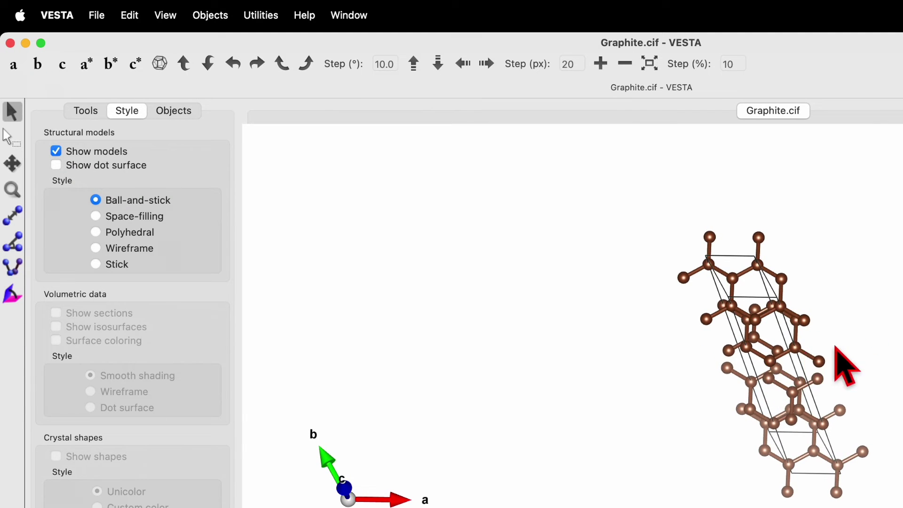
left_click_drag(760, 318, 806, 304)
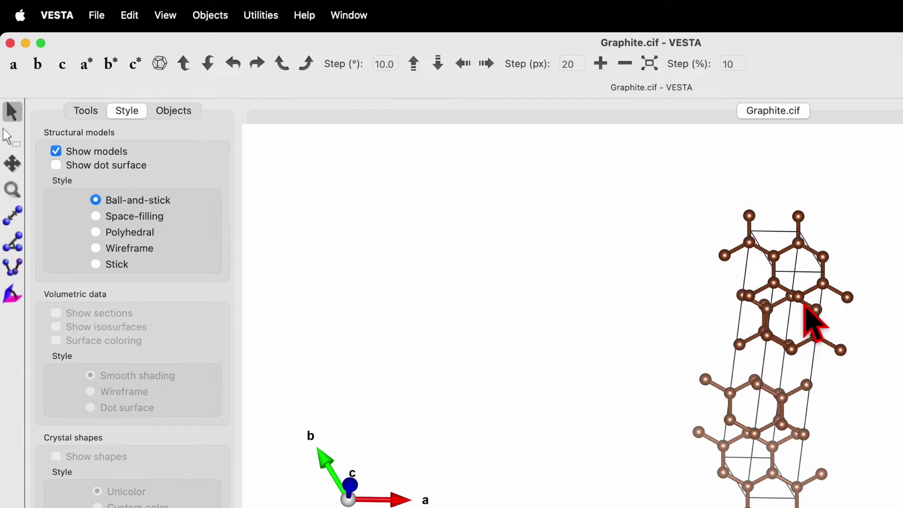
left_click_drag(813, 324, 846, 306)
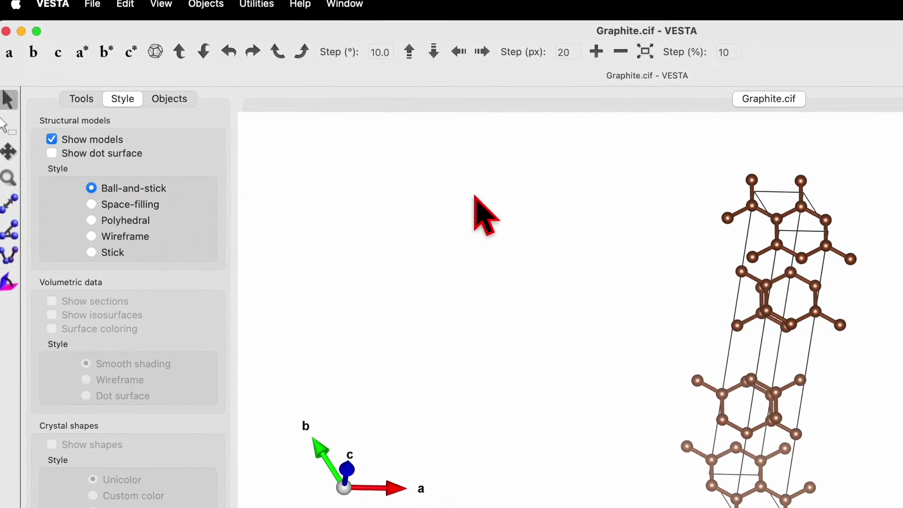
left_click(125, 5)
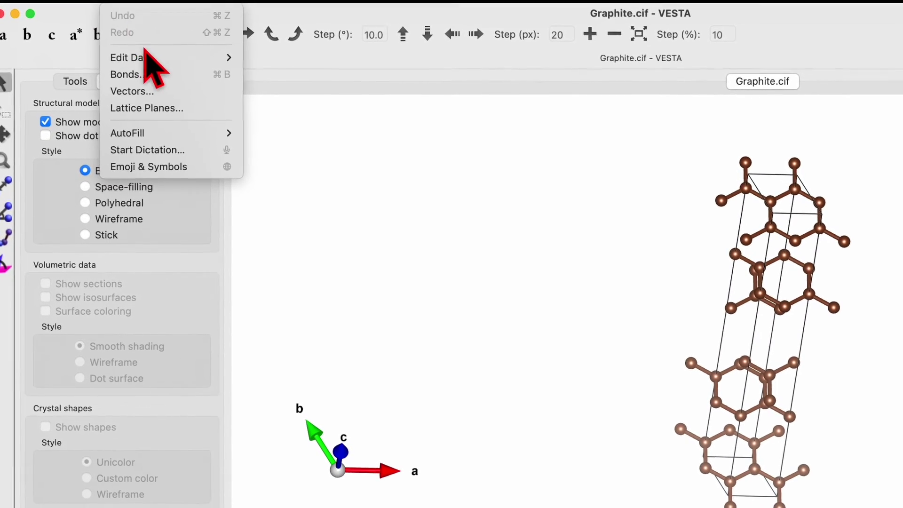
mouse_move(146, 57)
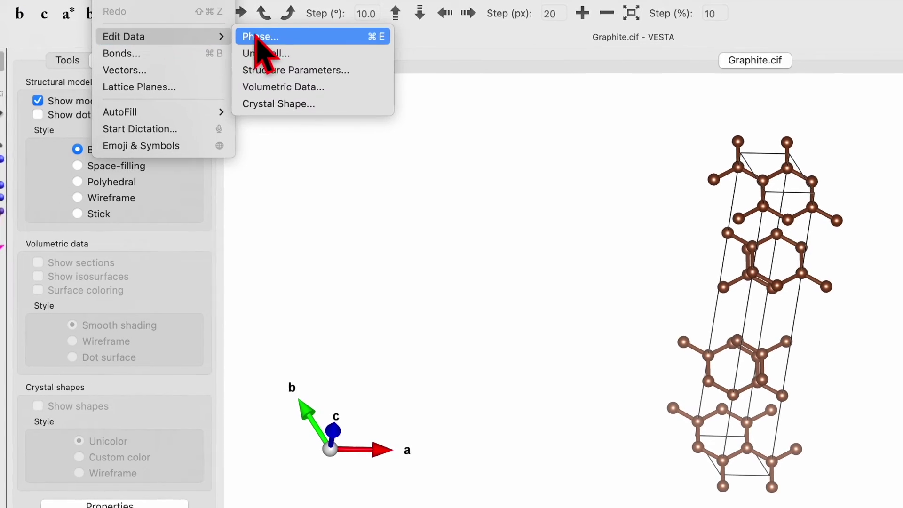
left_click(254, 36)
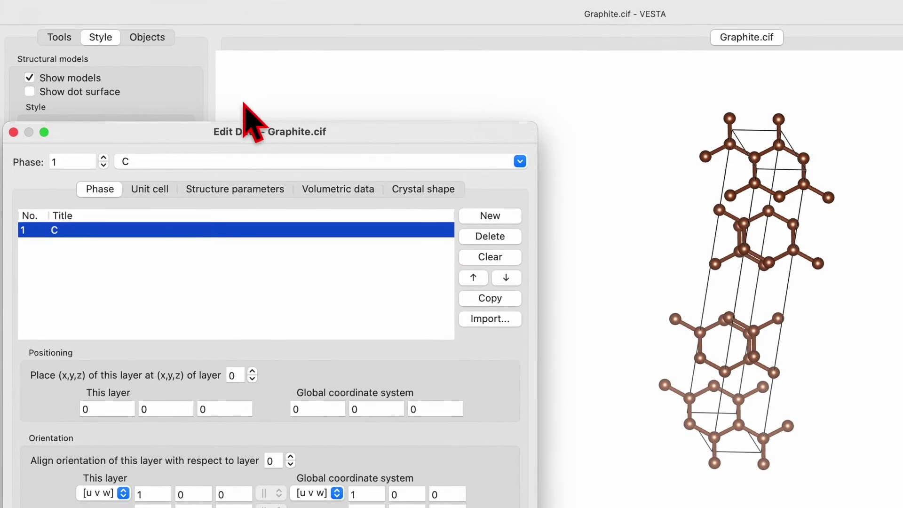
left_click_drag(225, 124, 285, 124)
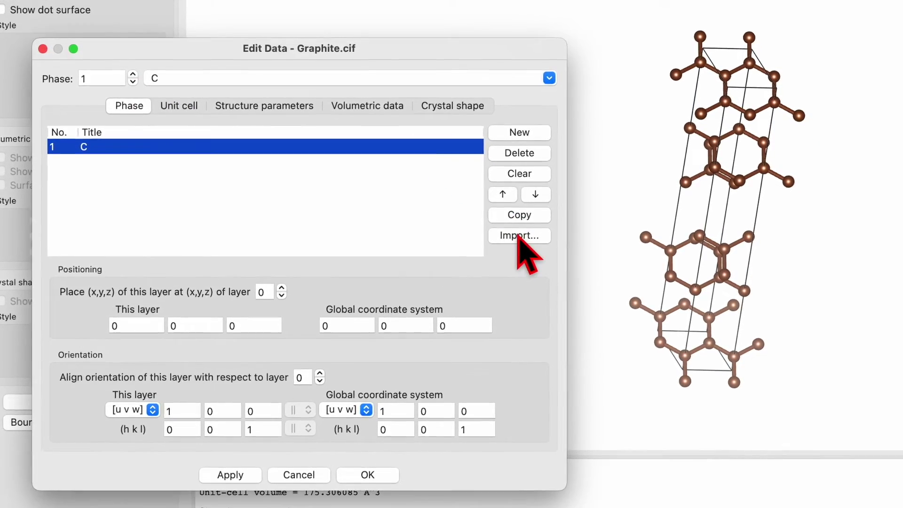
left_click(519, 236)
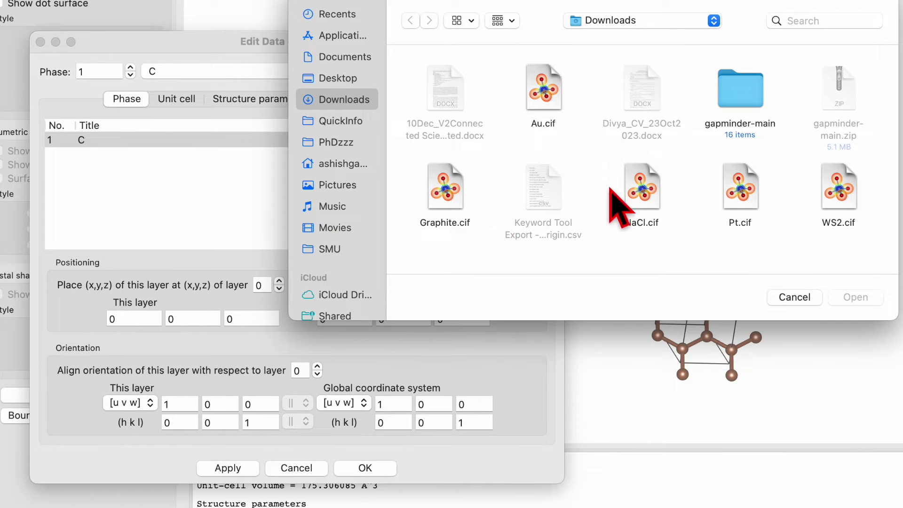
left_click(828, 198)
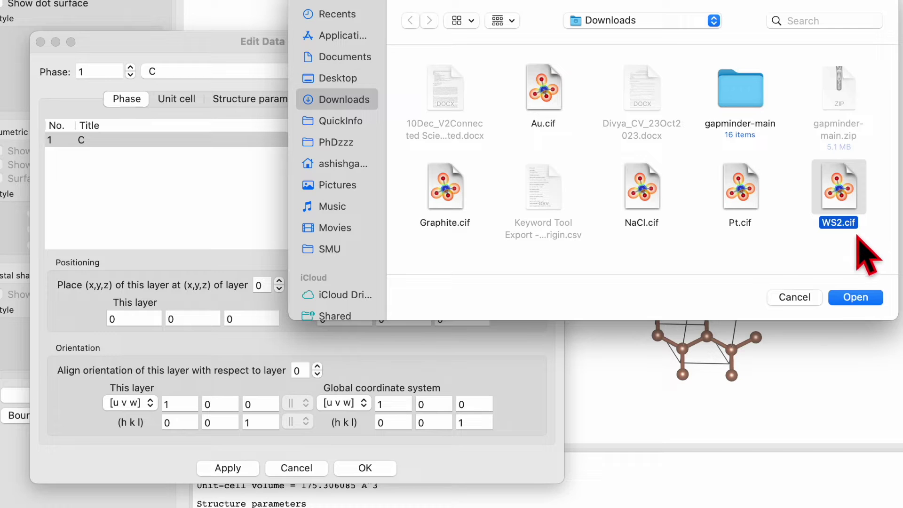
left_click(855, 297)
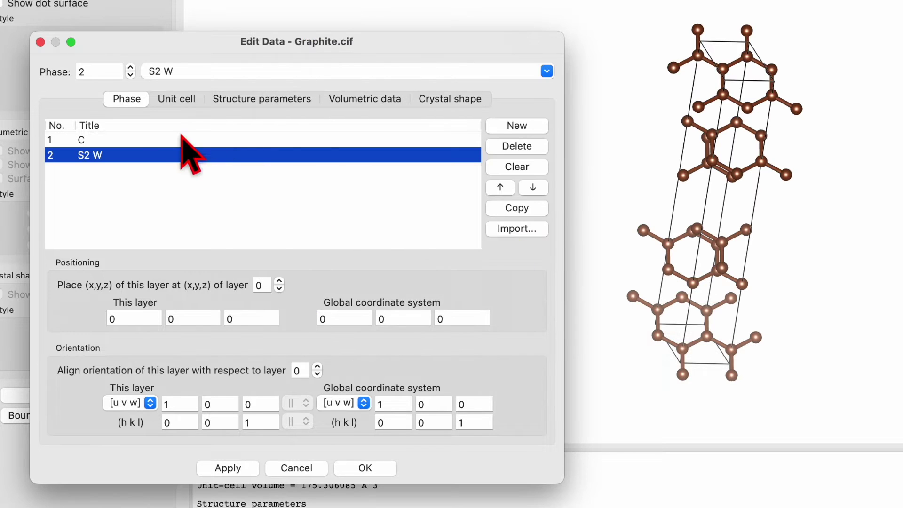
Set both the positioning and the orientation reference of phase S2 W to layer 1 and apply the changes.
left_click(120, 140)
left_click(115, 141)
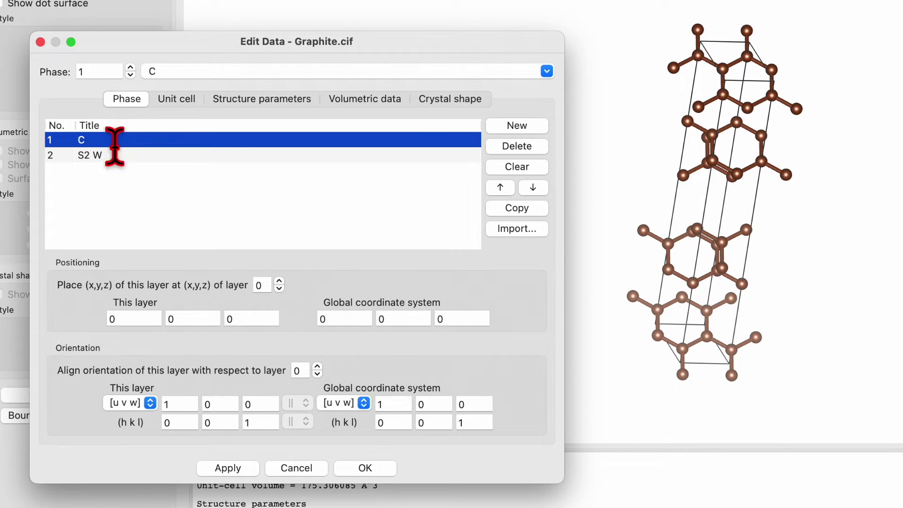
left_click(114, 155)
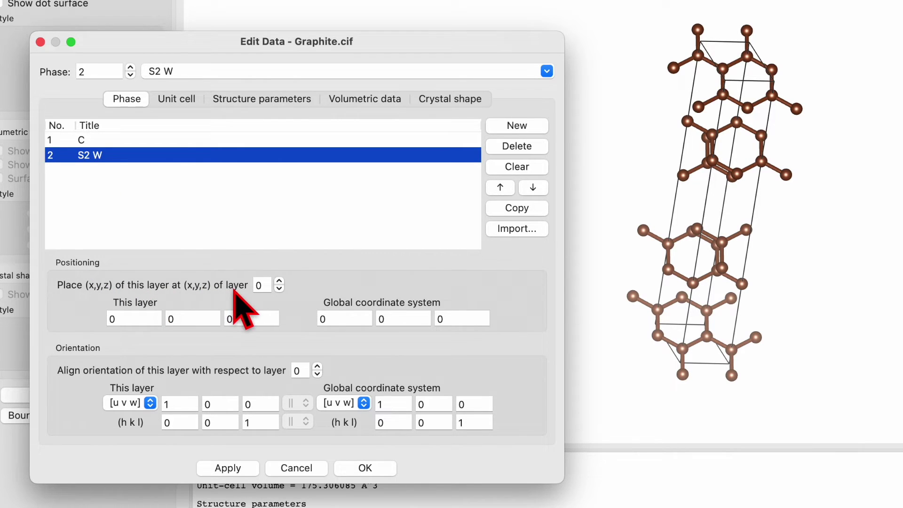
left_click(279, 282)
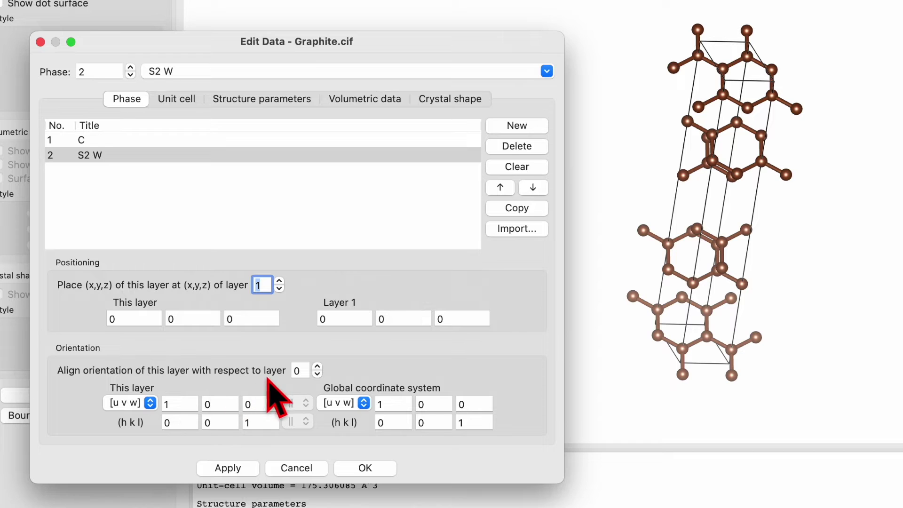
left_click(318, 366)
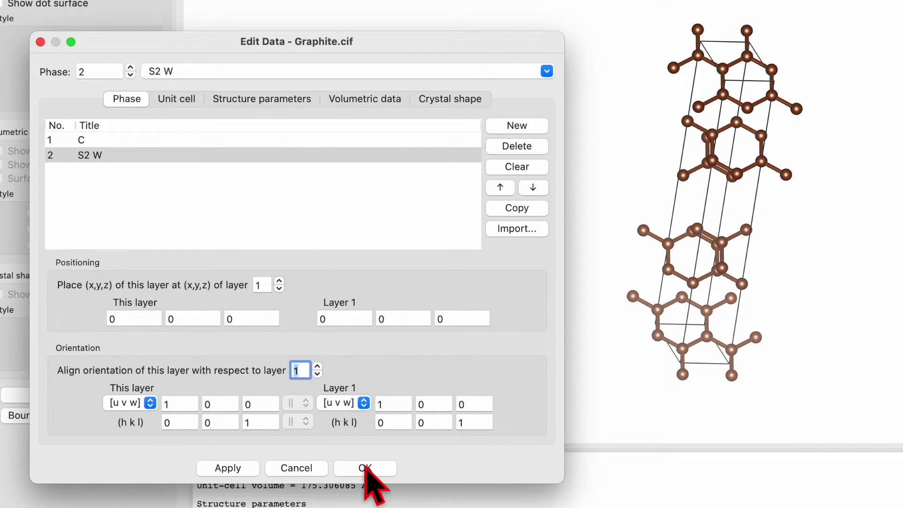
left_click(237, 465)
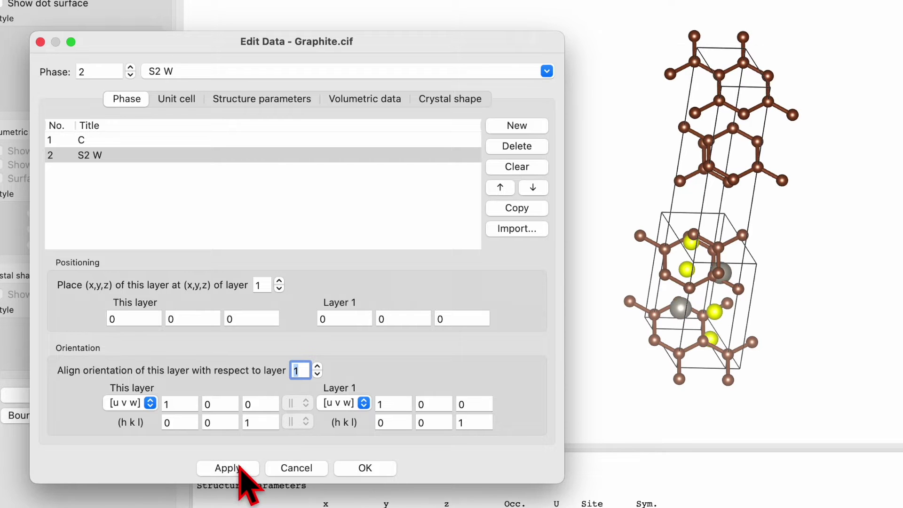
left_click(372, 469)
Set the boundary mode of phase 1's C–C bond to search additional atoms recursively if either A1 or A2 is visible.
left_click_drag(744, 222, 723, 169)
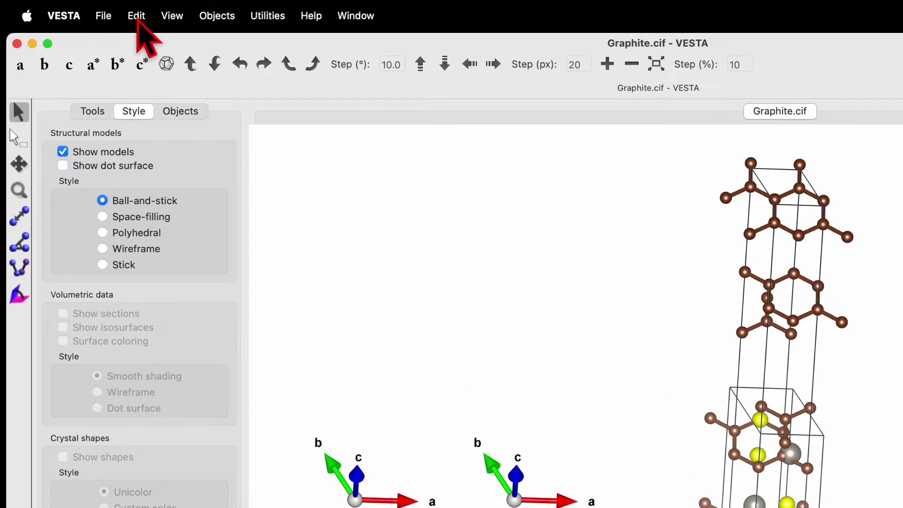
left_click(137, 17)
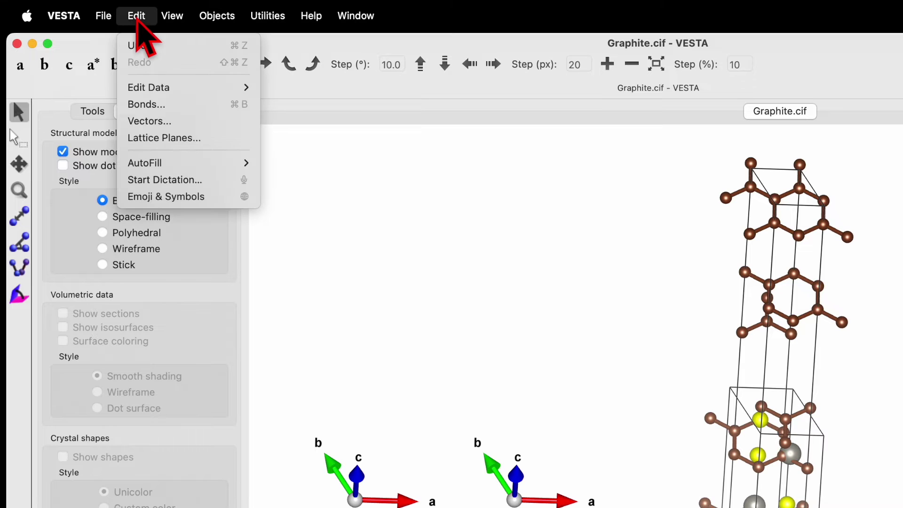
left_click(191, 103)
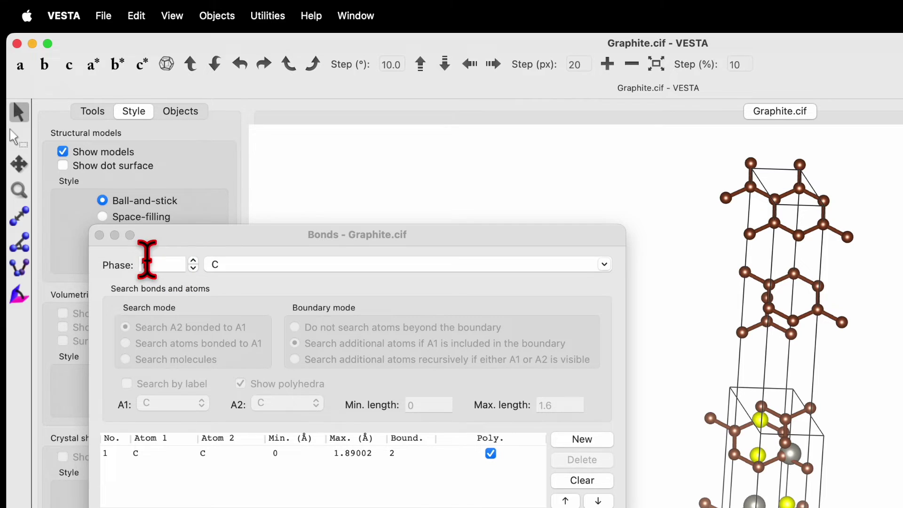
left_click(183, 248)
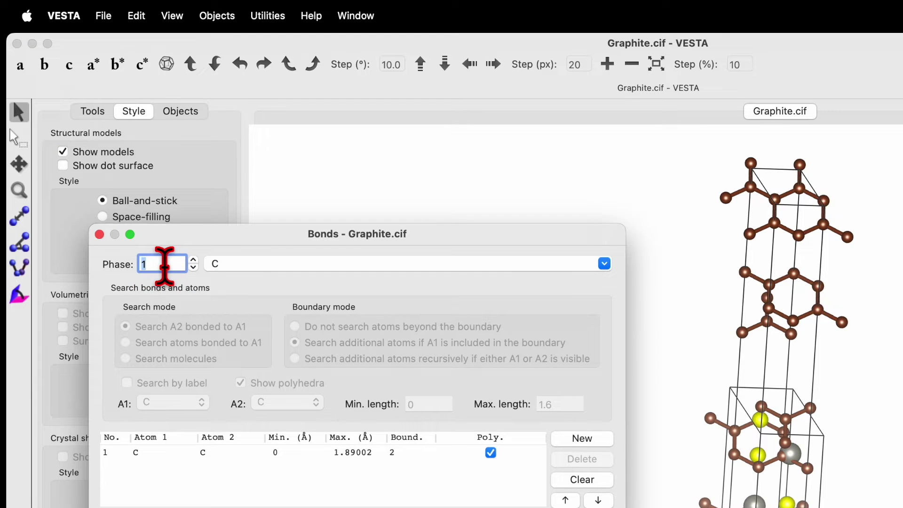
left_click_drag(259, 238, 300, 234)
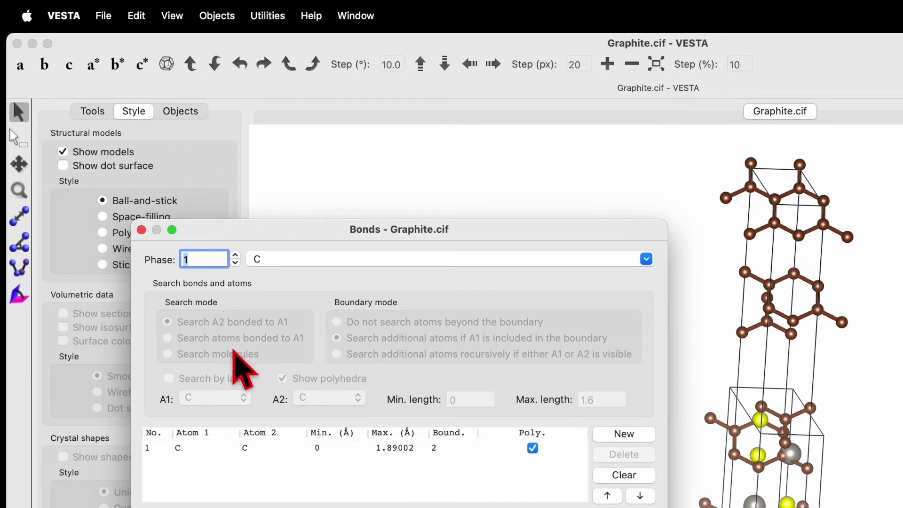
left_click(200, 448)
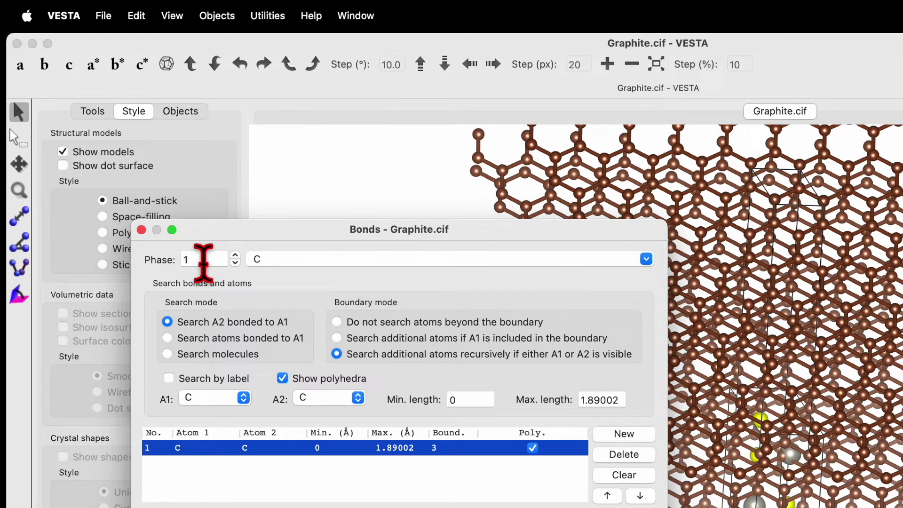
Add a new bond to phase 2 (S2 W) with W as atom A1 and S as atom A2.
left_click(234, 255)
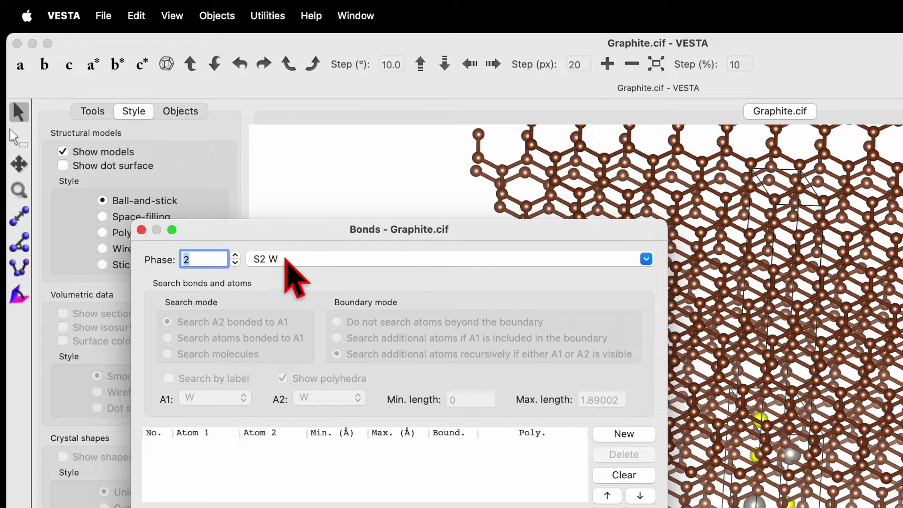
left_click(399, 460)
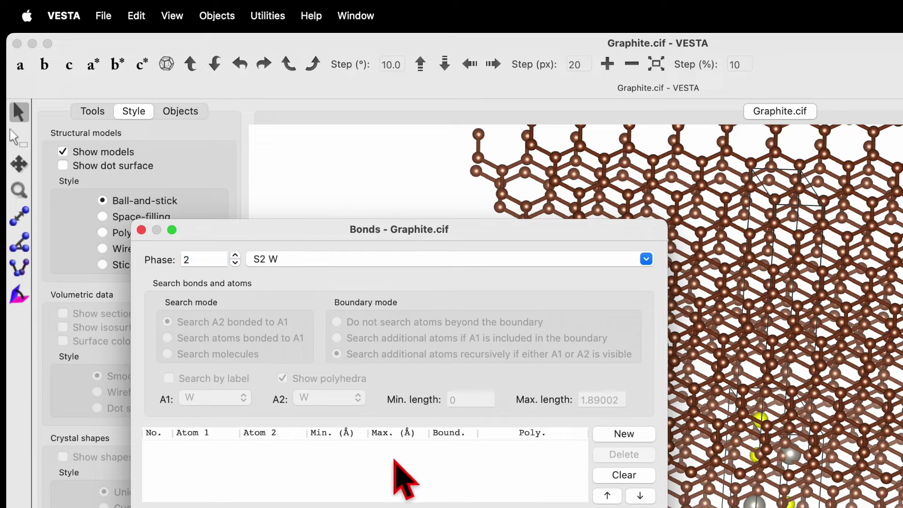
left_click(625, 434)
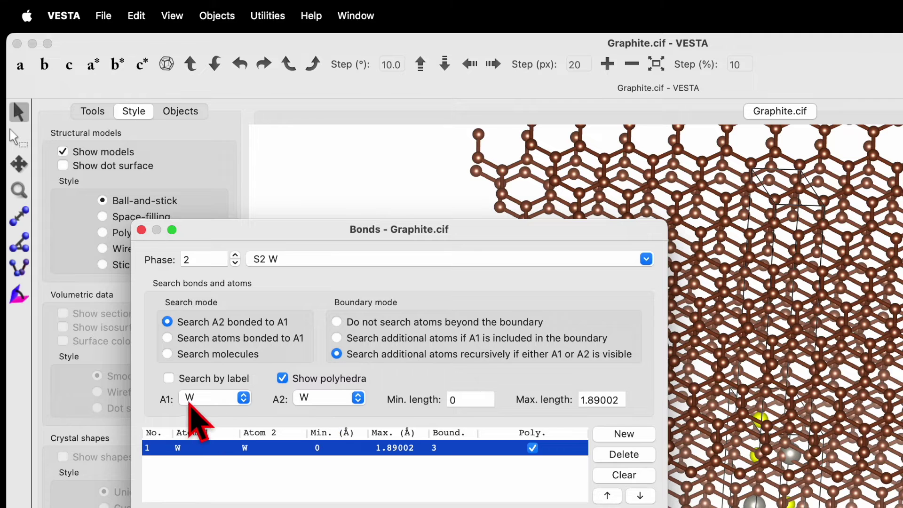
left_click(325, 398)
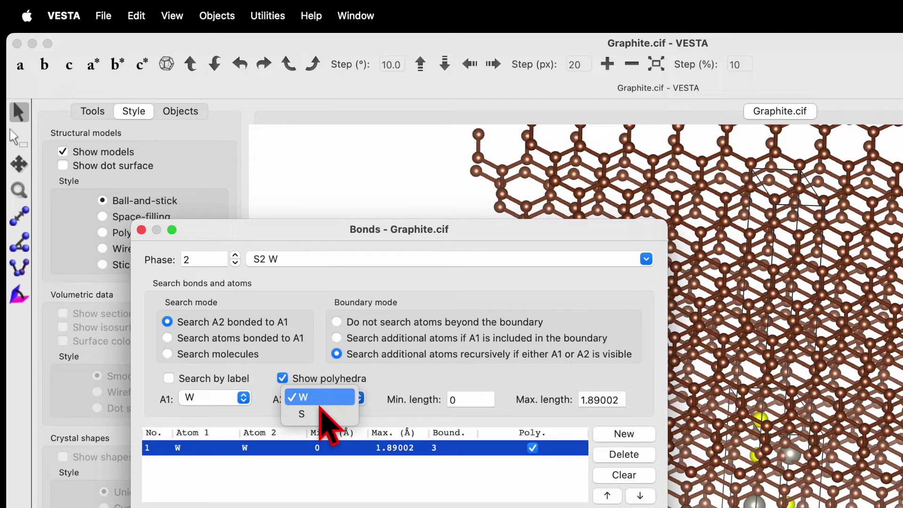
left_click(322, 412)
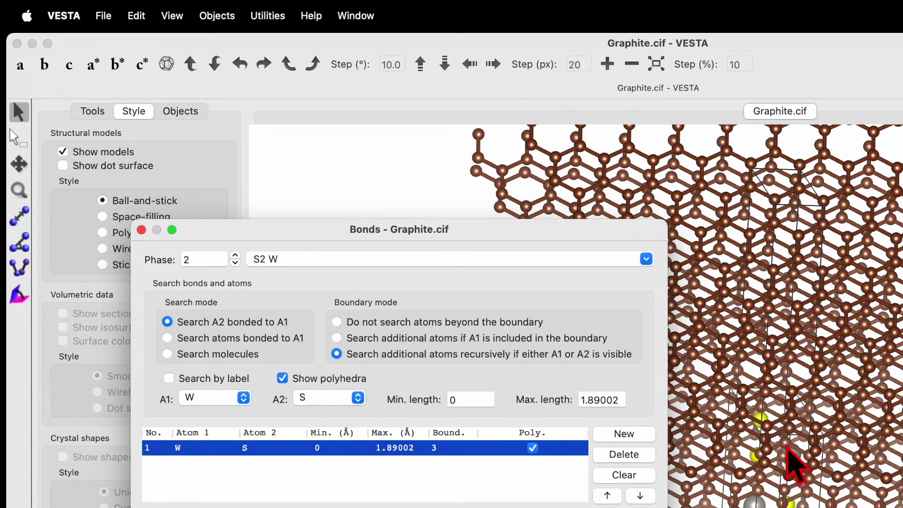
Set the W–S bond's maximum length to 3 Å and accept the bond settings.
double_click(603, 399)
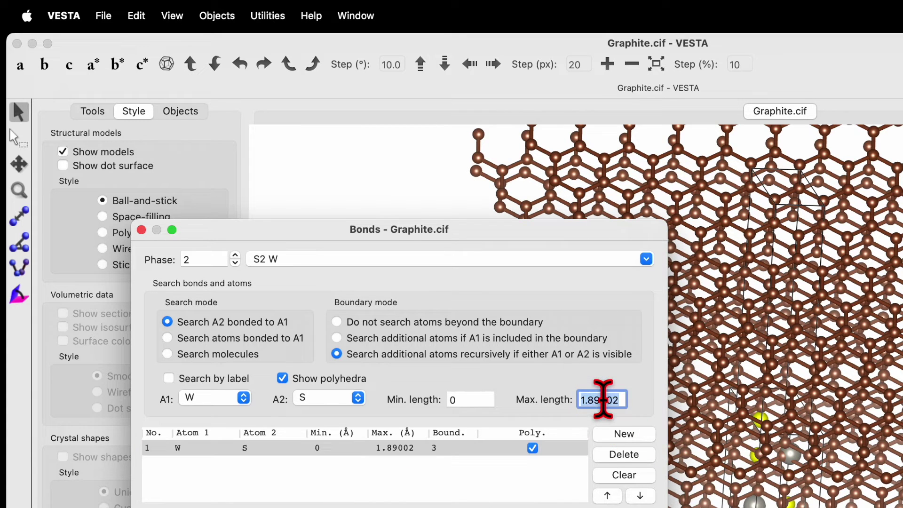
type("3")
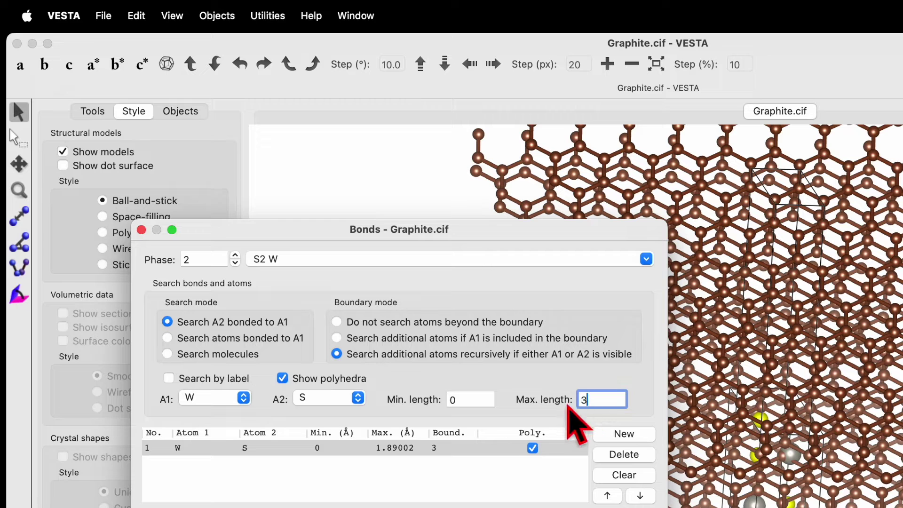
left_click(480, 399)
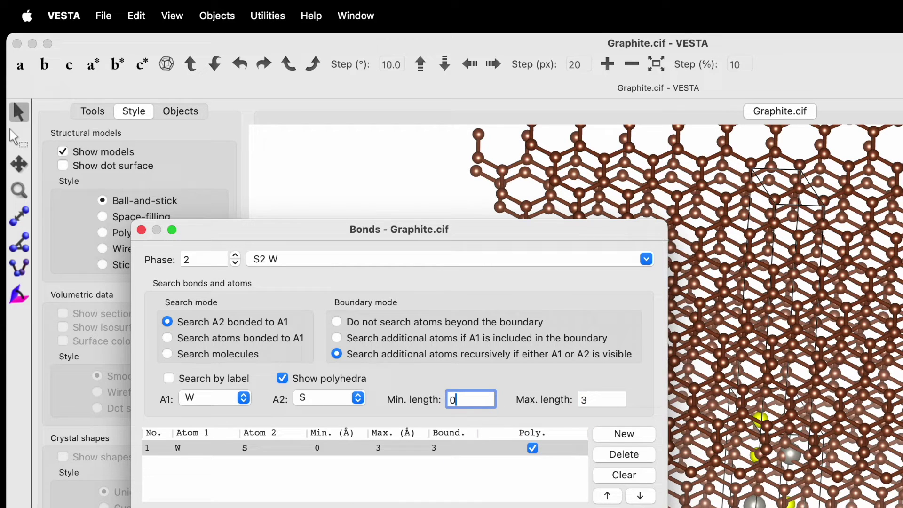
key("Return")
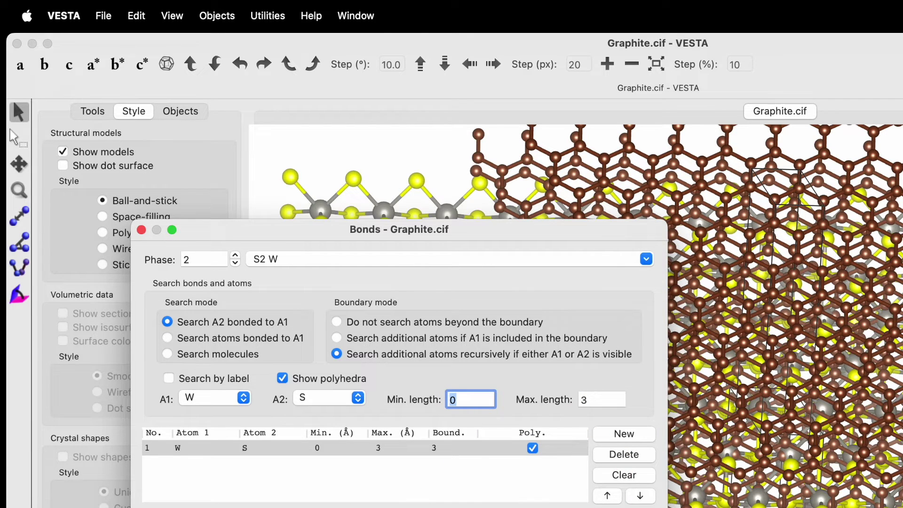
key("Return")
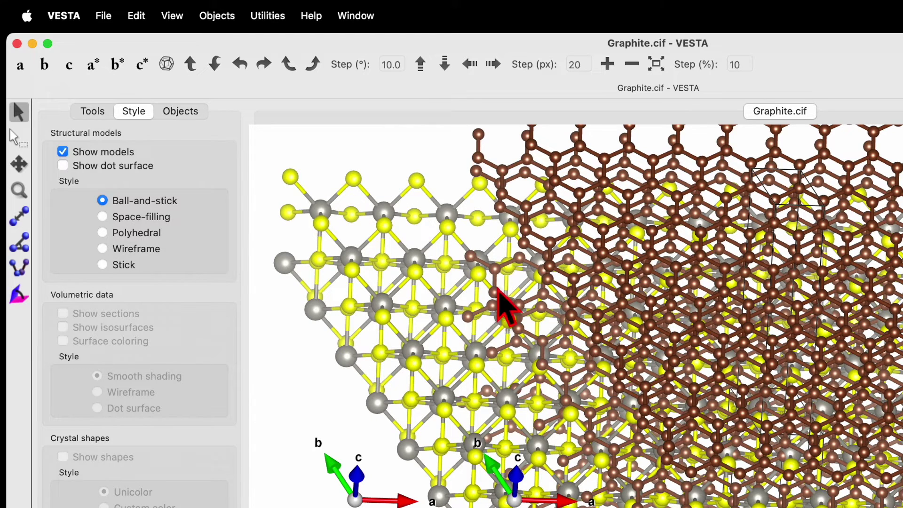
Orient the combined graphite and WS2 structure to be viewed along the a axis.
left_click(19, 64)
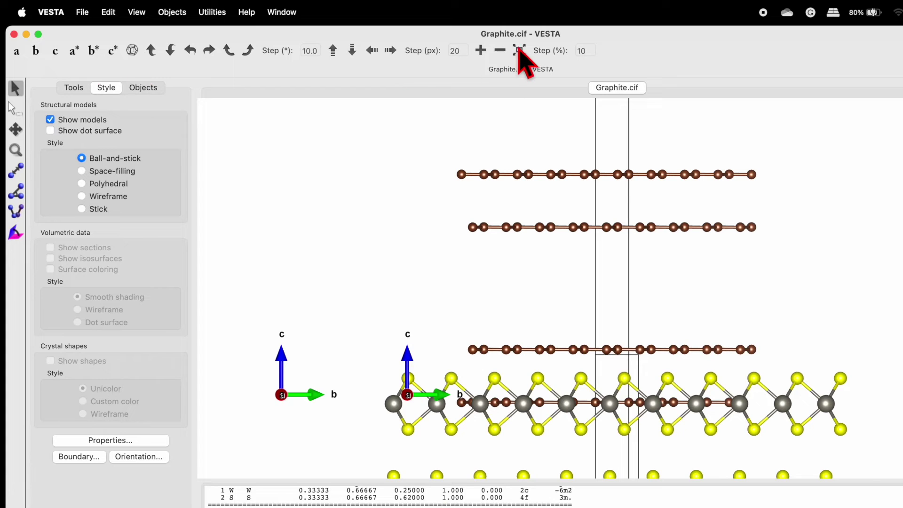
Position phase 2 (S2 W) by placing its point (0.2, 0.2, 0.2) at (0, 0, 0) of layer 1, and apply it.
left_click(520, 50)
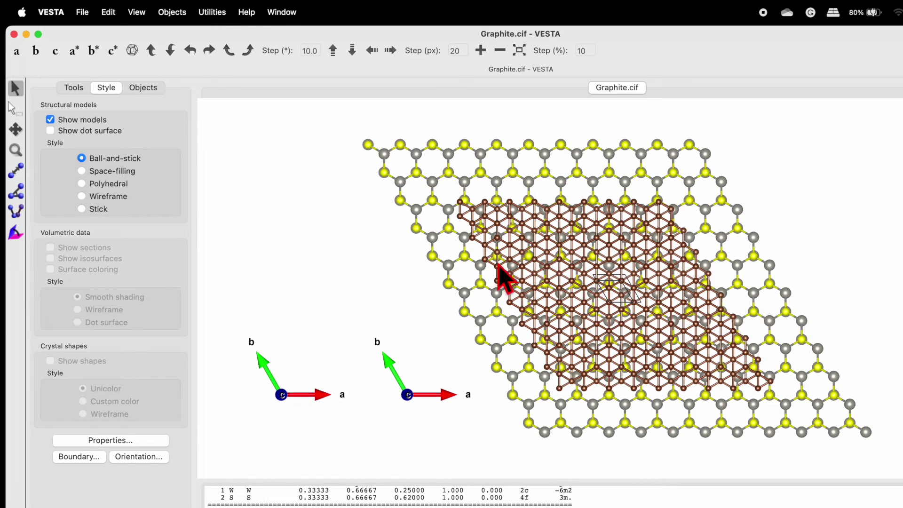
left_click(17, 51)
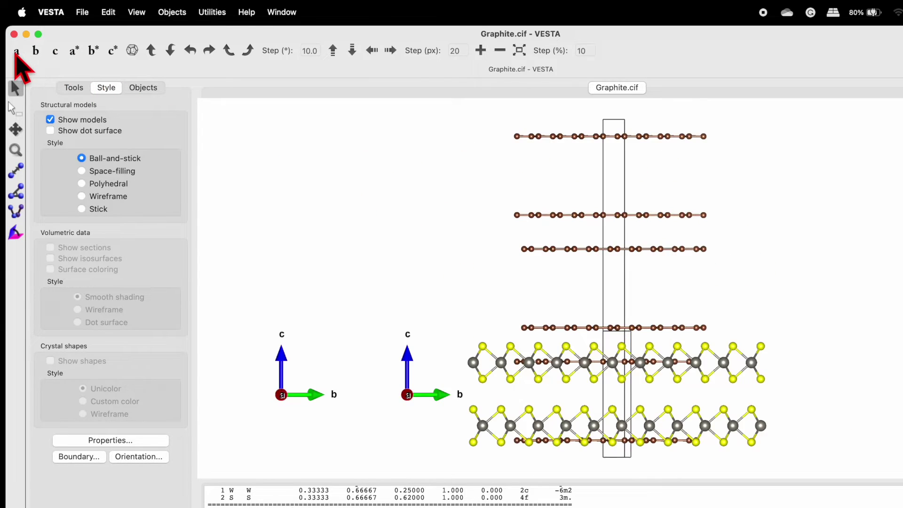
left_click(108, 11)
mouse_move(195, 68)
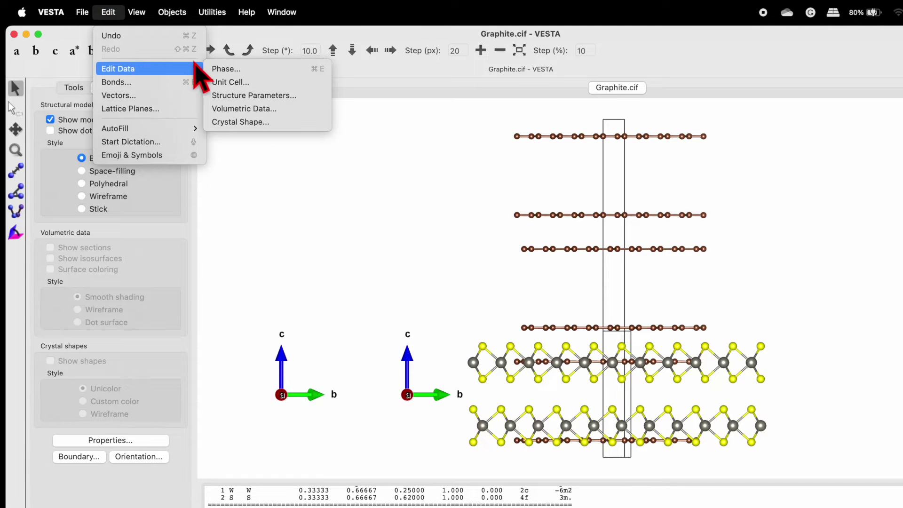
left_click(227, 70)
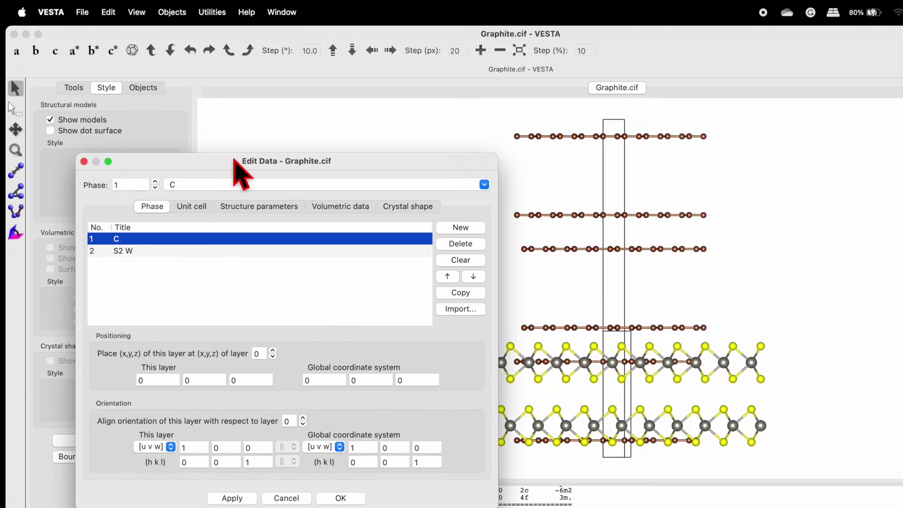
left_click_drag(235, 163, 202, 145)
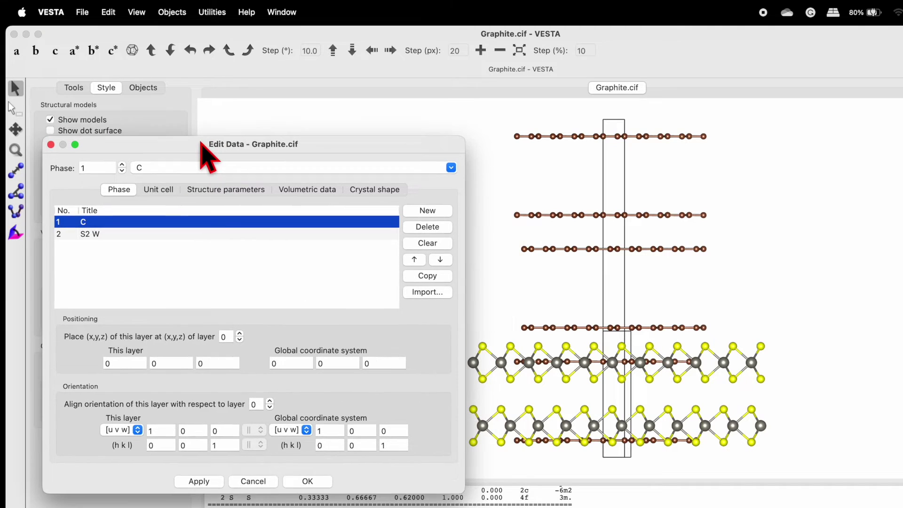
left_click(96, 234)
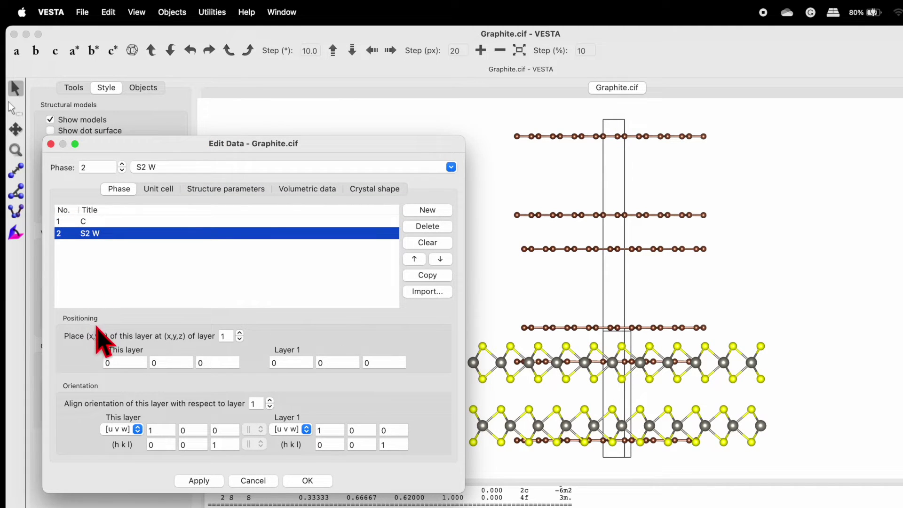
left_click(126, 362)
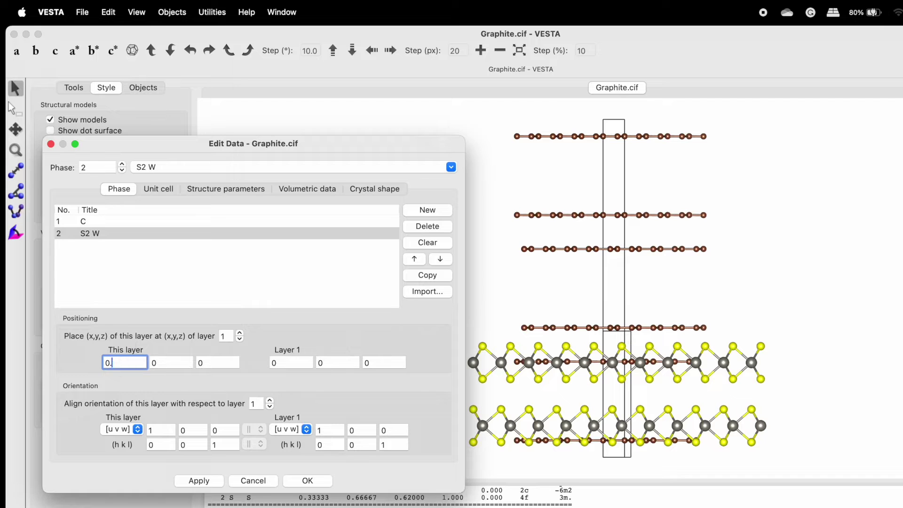
type(".2")
left_click(177, 363)
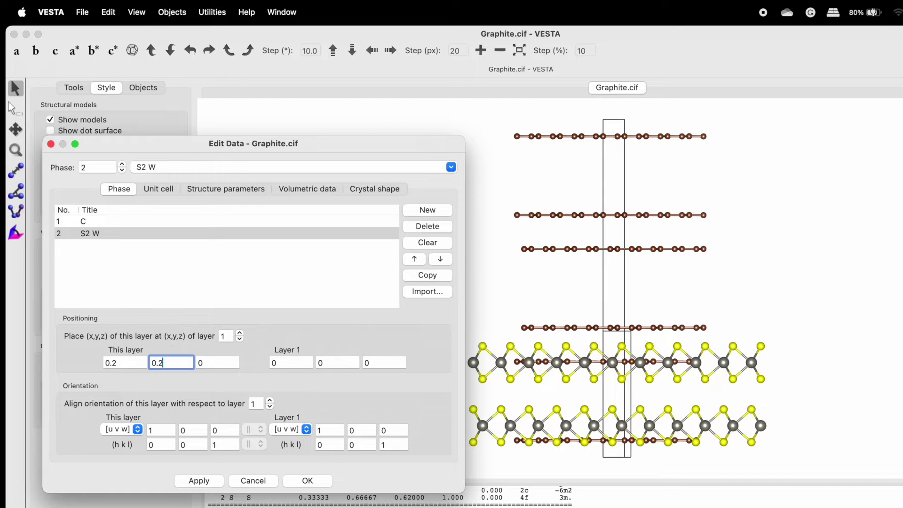
left_click(285, 363)
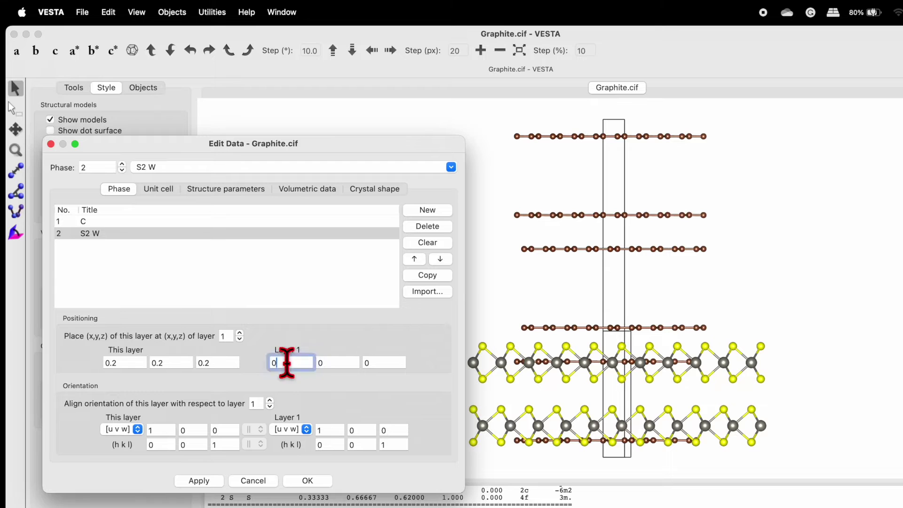
left_click(203, 481)
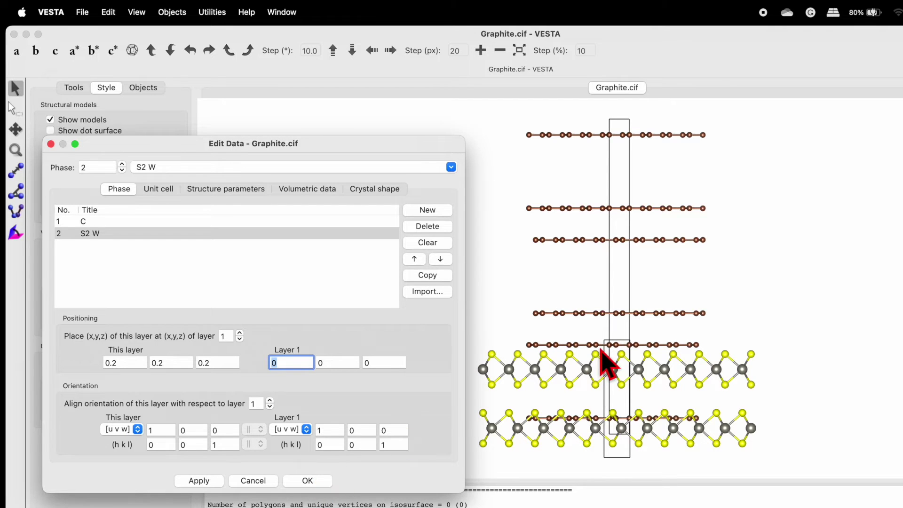
Set all three of phase 2's own-layer positioning coordinates to 0.5 and apply the change.
left_click(177, 364)
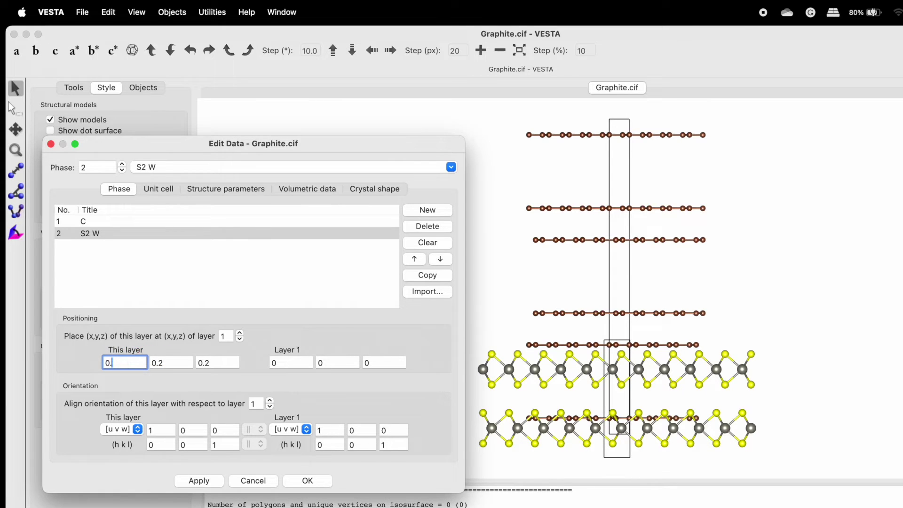
left_click(176, 365)
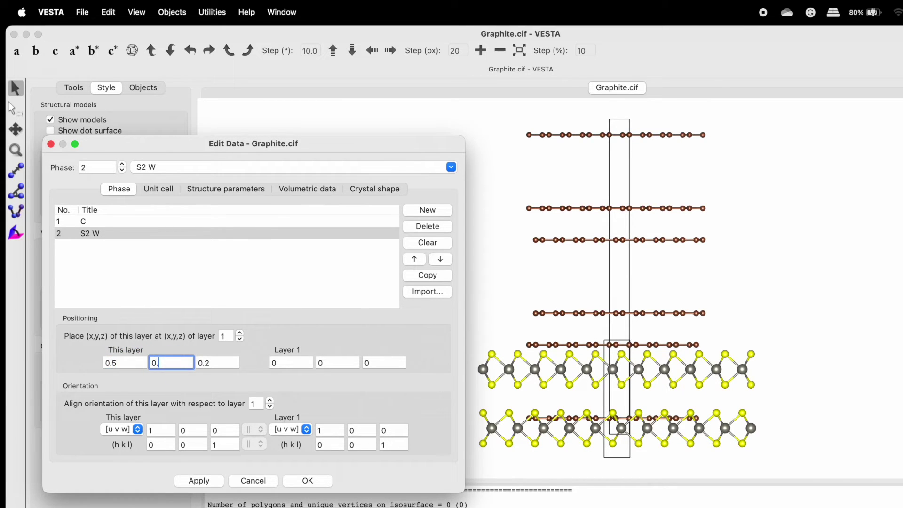
key("Tab")
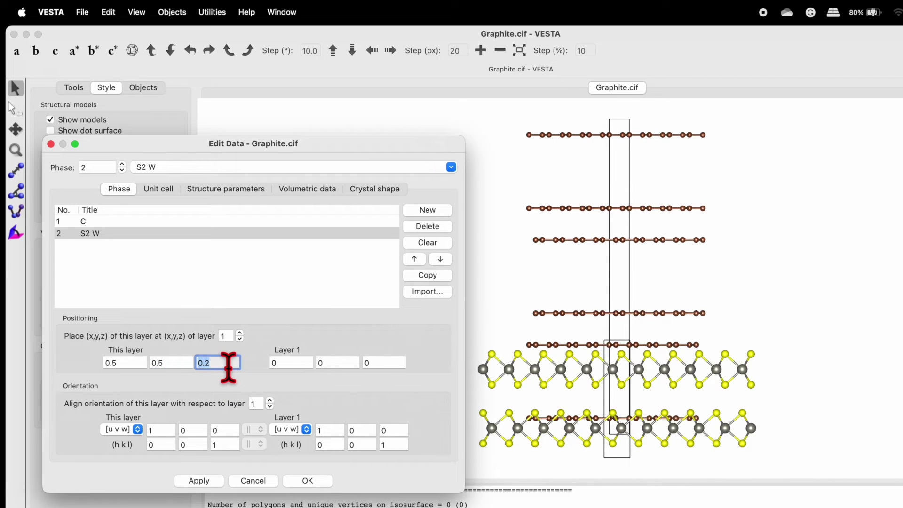
type("0.5")
left_click(199, 482)
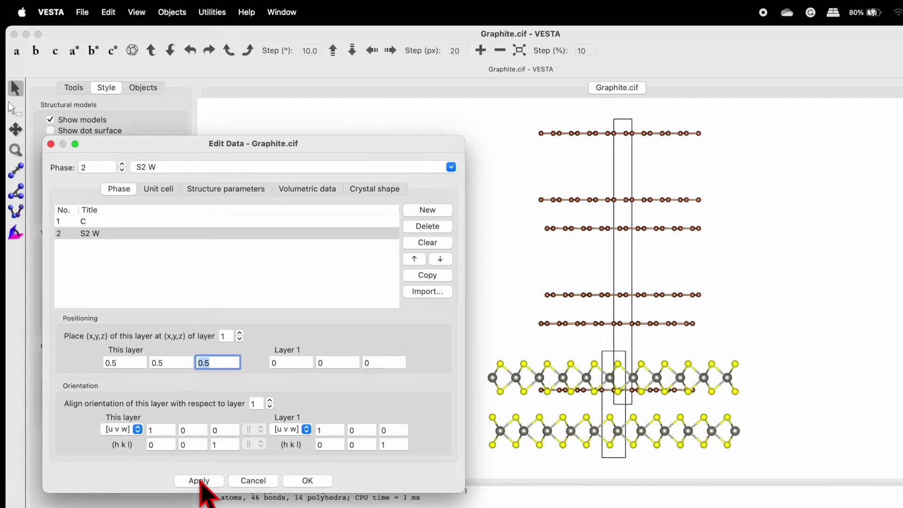
Set phase 2's own-layer positioning coordinates to 0.2, 0.2, 0.2, apply them and accept the phase data.
left_click(141, 362)
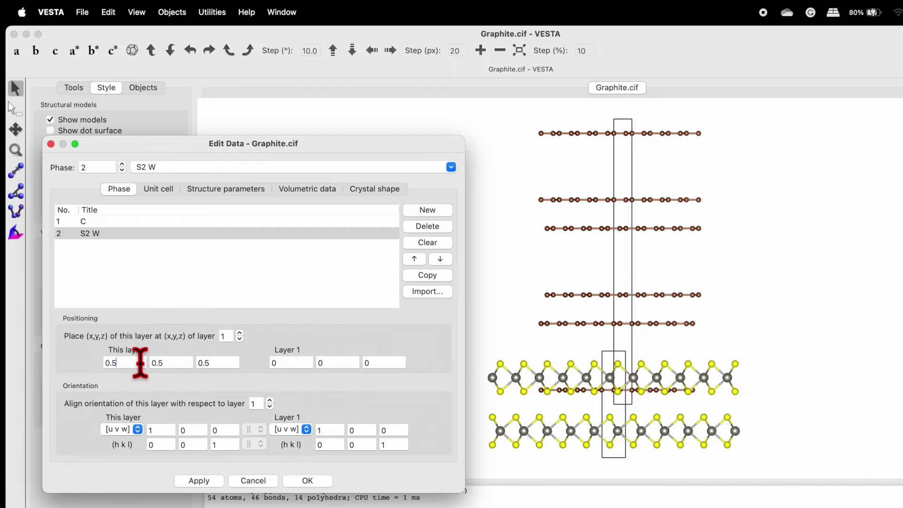
left_click(172, 363)
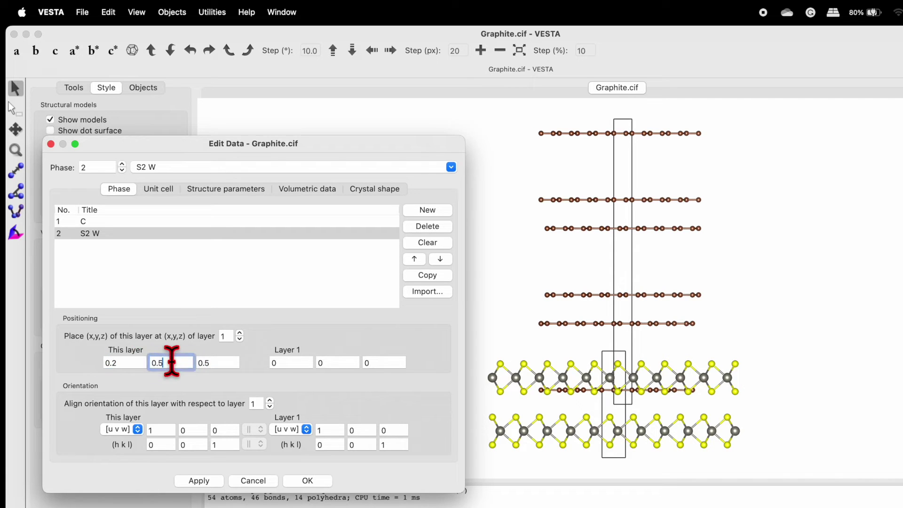
left_click(223, 363)
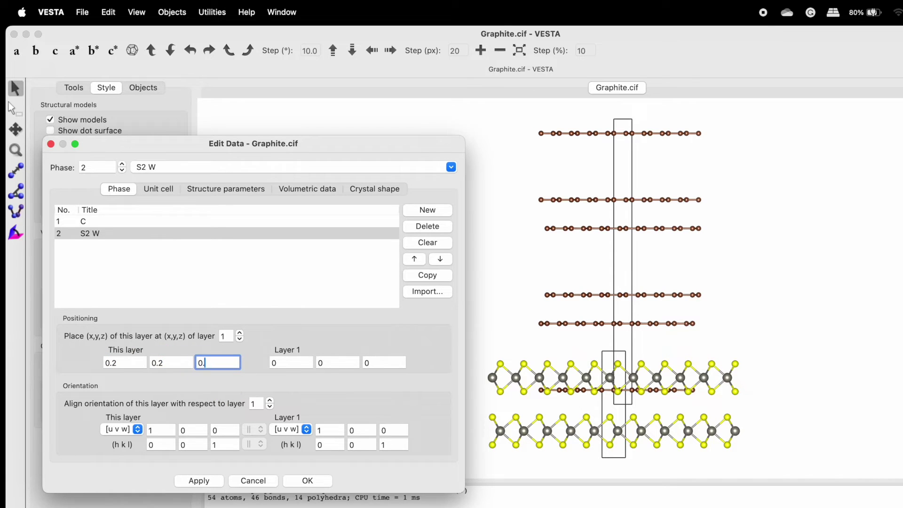
left_click(287, 362)
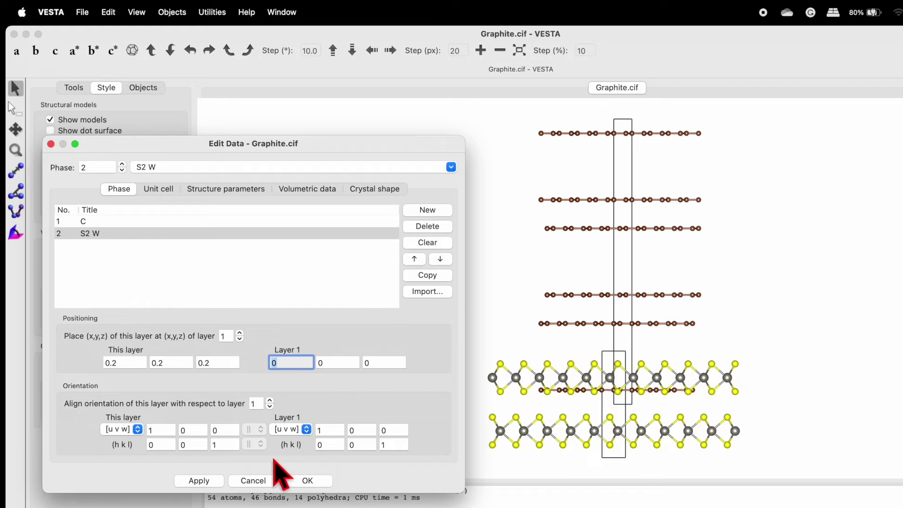
left_click(214, 480)
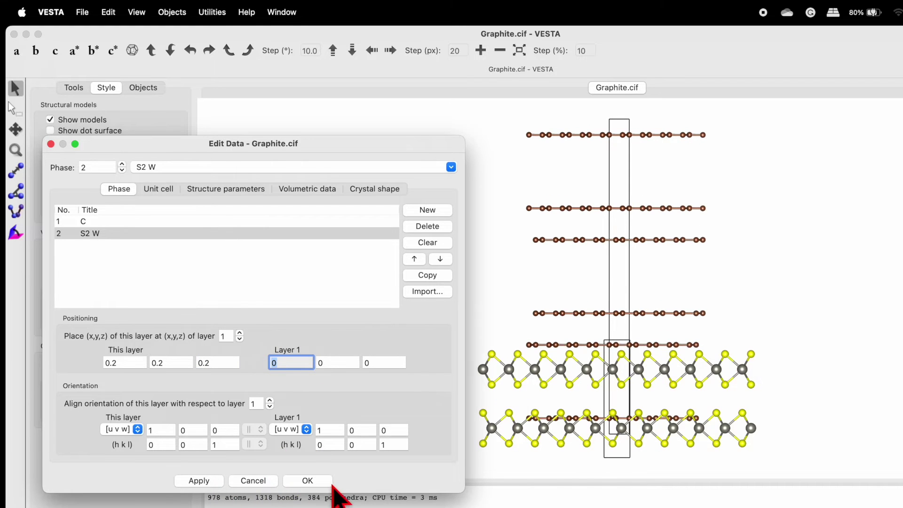
left_click(312, 480)
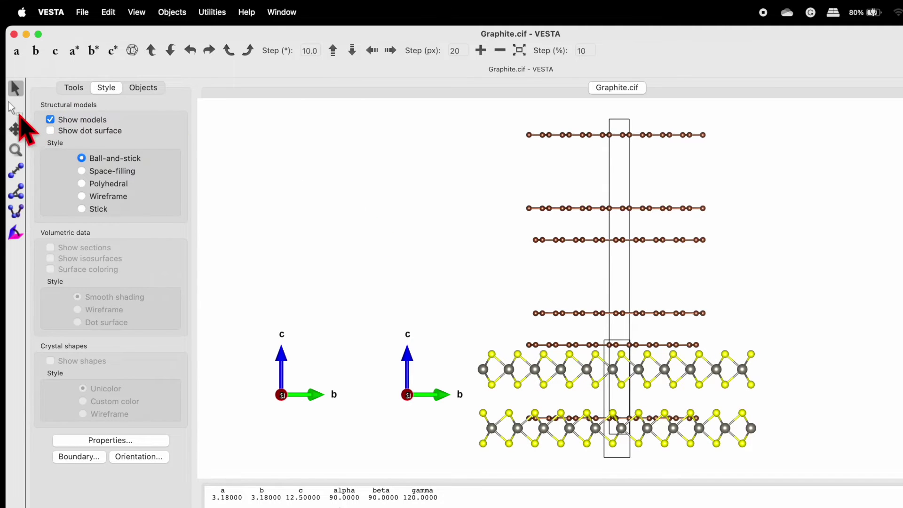
Delete the four upper graphite layers, as well as the lower WS2 layer together with the graphite layer overlapping it.
left_click(15, 109)
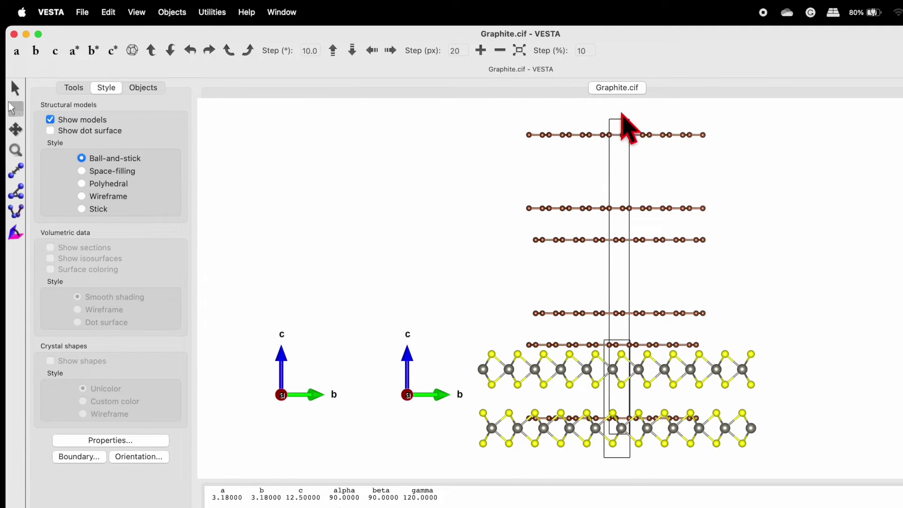
left_click_drag(490, 118, 734, 332)
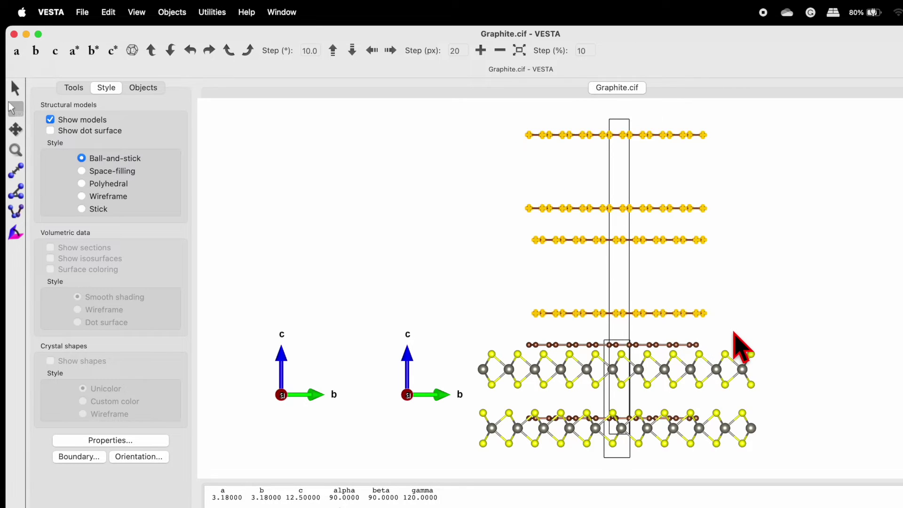
key("Delete")
left_click_drag(470, 410, 770, 463)
key("Delete")
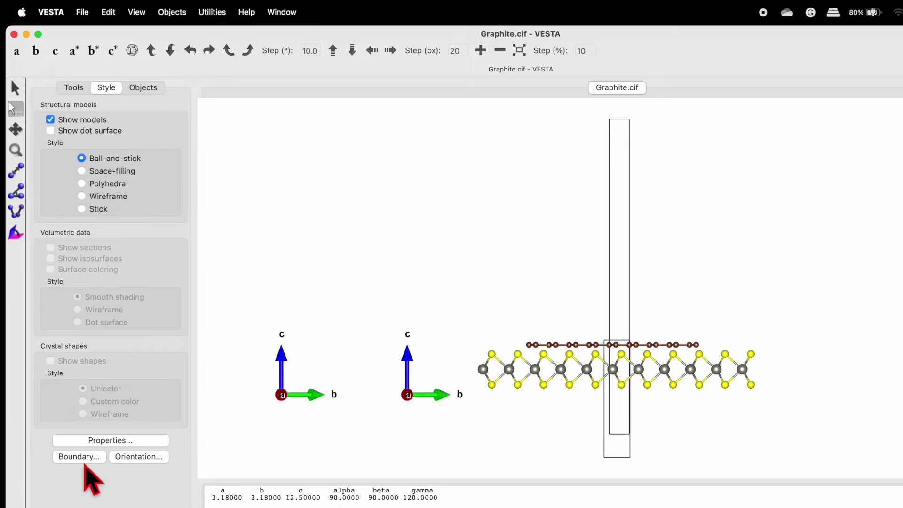
Set the unit cell lines to not be shown and accept the display properties.
left_click(98, 442)
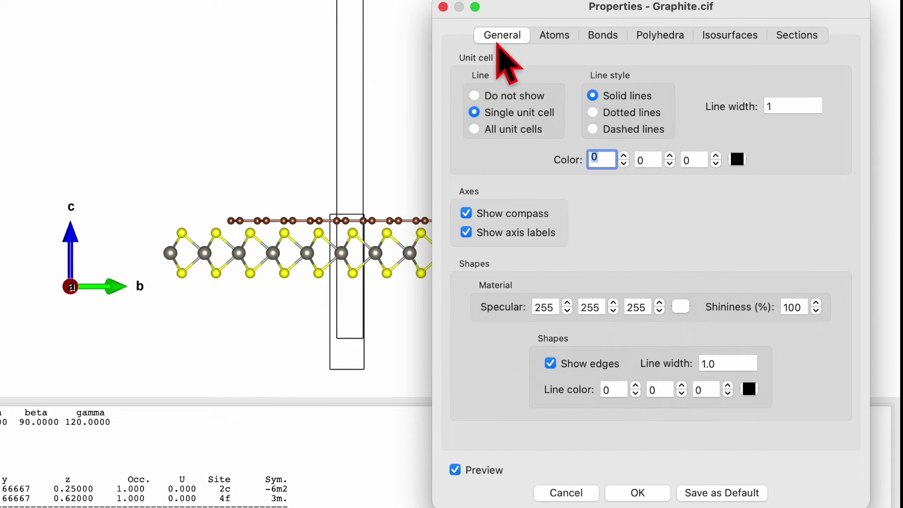
left_click(474, 96)
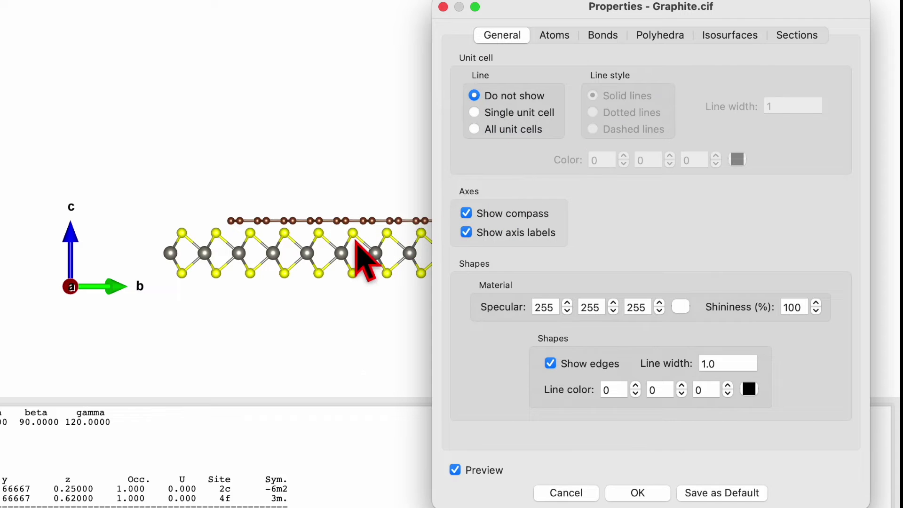
left_click_drag(544, 8, 593, 18)
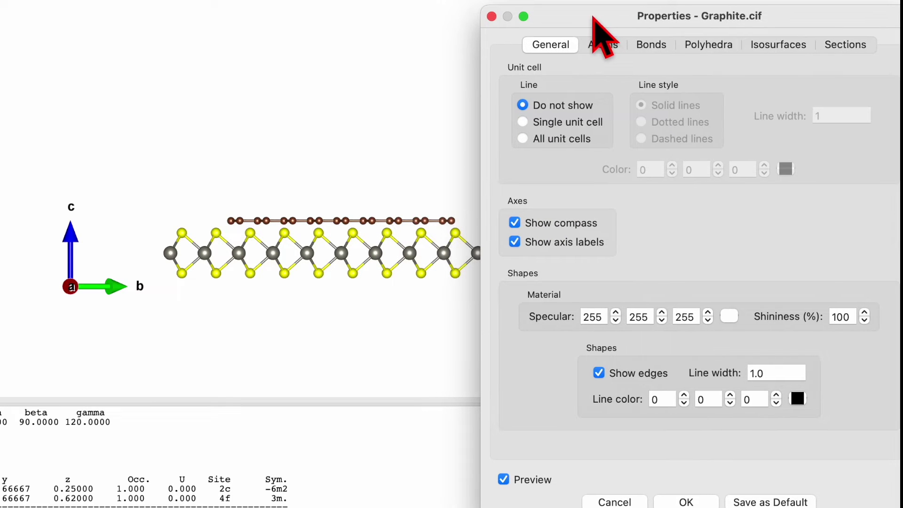
left_click(685, 502)
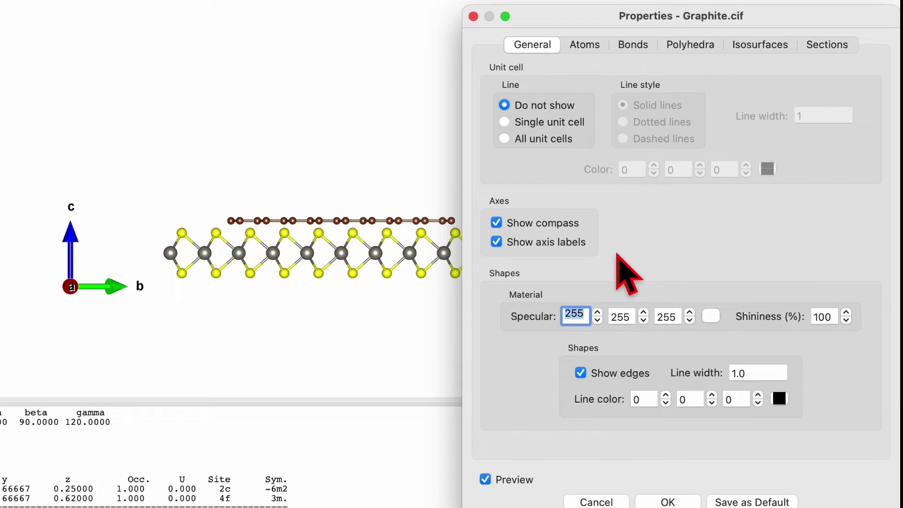
Hide the axes compass and the axis labels, and accept the display properties.
left_click(497, 223)
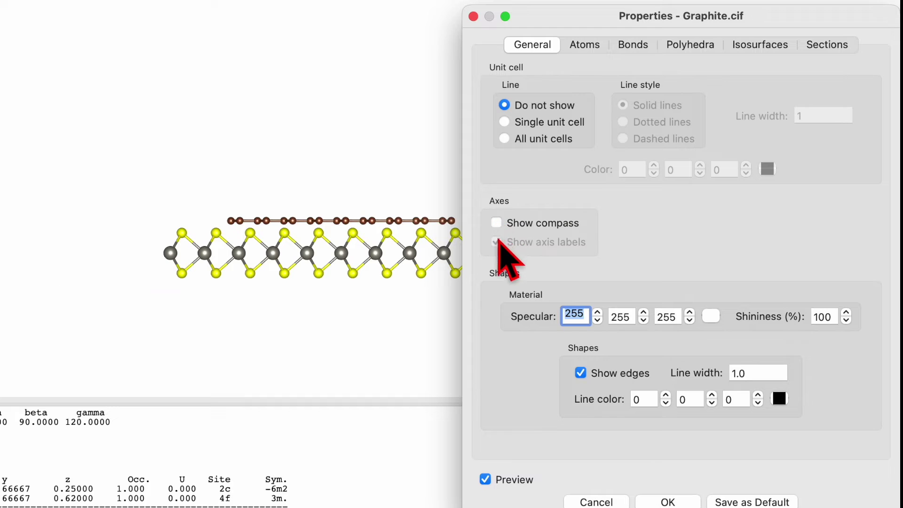
left_click(497, 222)
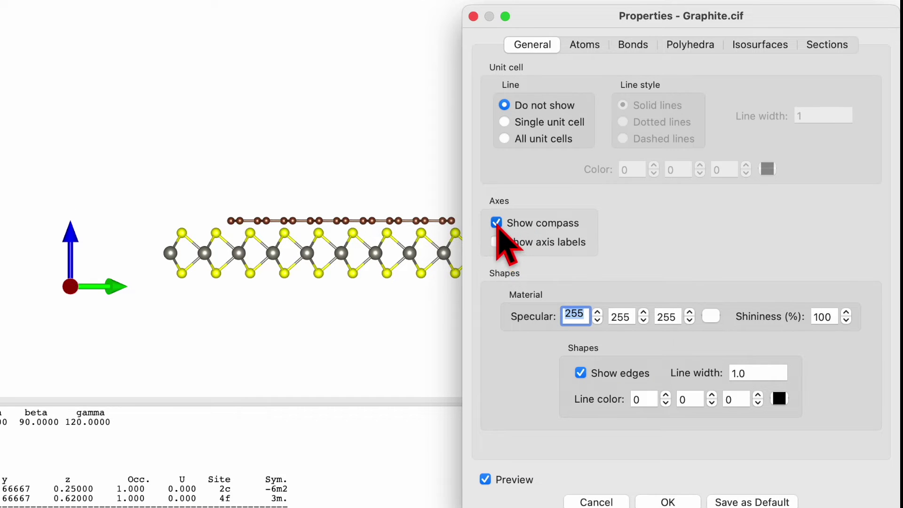
left_click(497, 223)
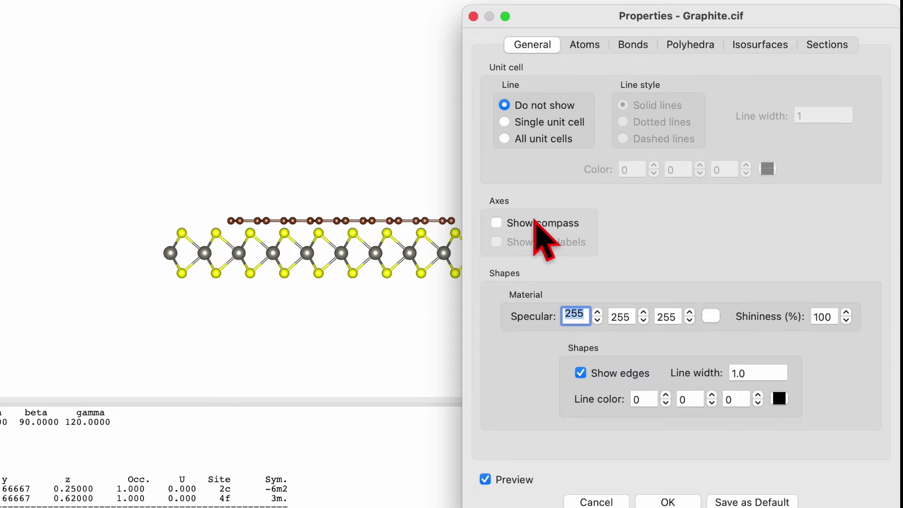
left_click(668, 502)
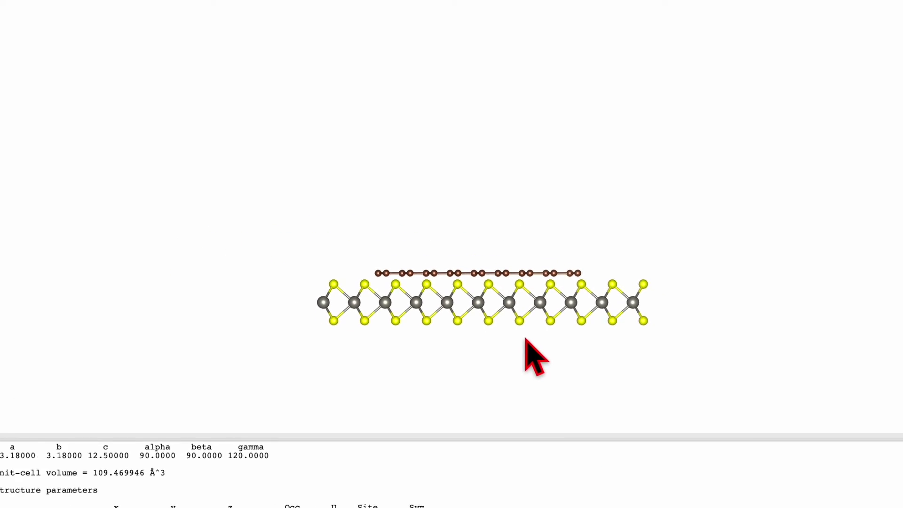
Enlarge the remaining graphite and WS2 bilayer by four 10% zoom steps and centre it vertically in the view.
left_click(502, 24)
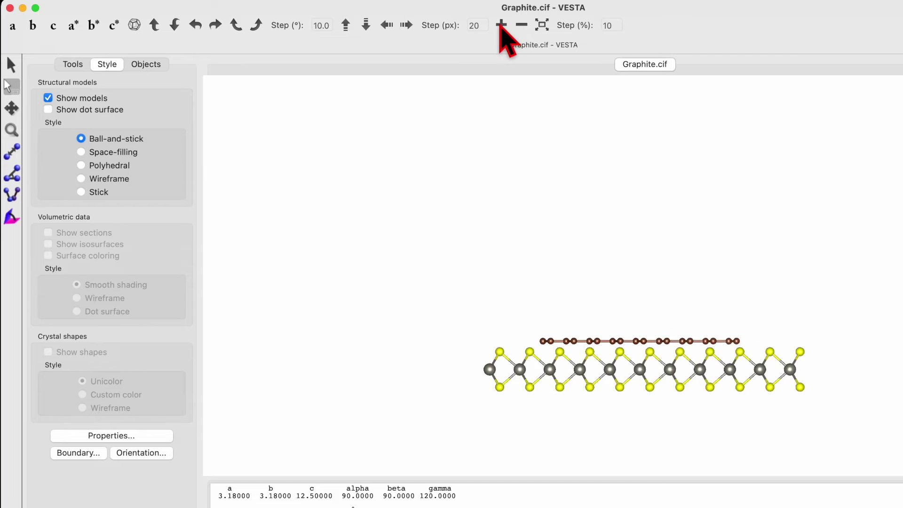
left_click(502, 25)
left_click(502, 24)
left_click(502, 25)
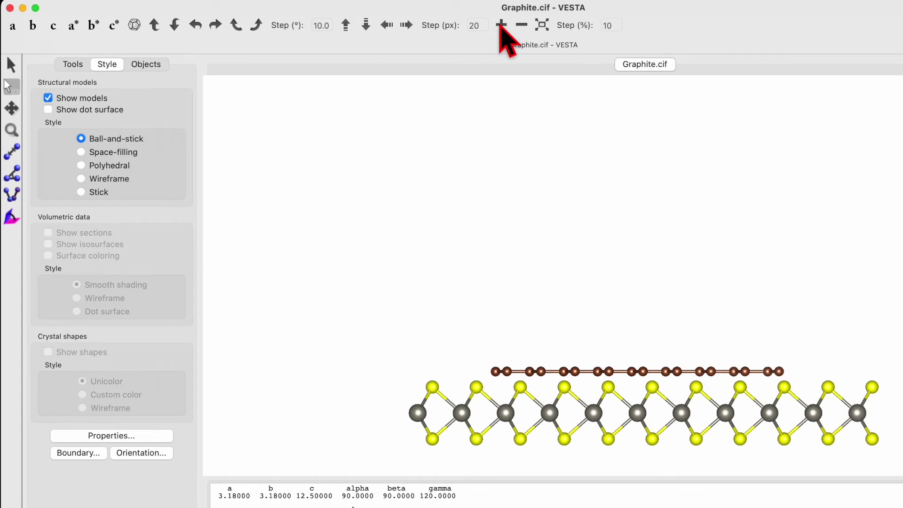
left_click(12, 108)
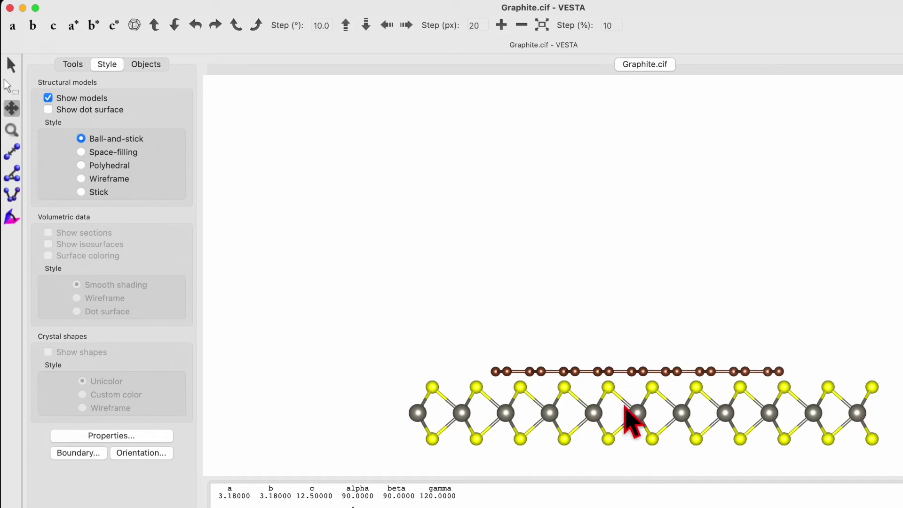
left_click_drag(649, 427, 638, 315)
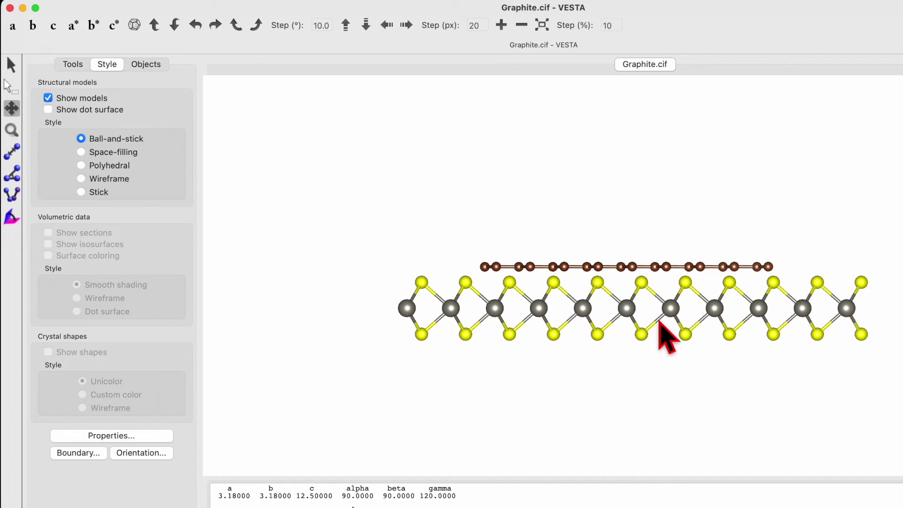
Delete the leftmost two columns of W and S atoms that extend beyond the edge of the graphite layer.
scroll(665, 332, "up", 5)
scroll(665, 332, "down", 2)
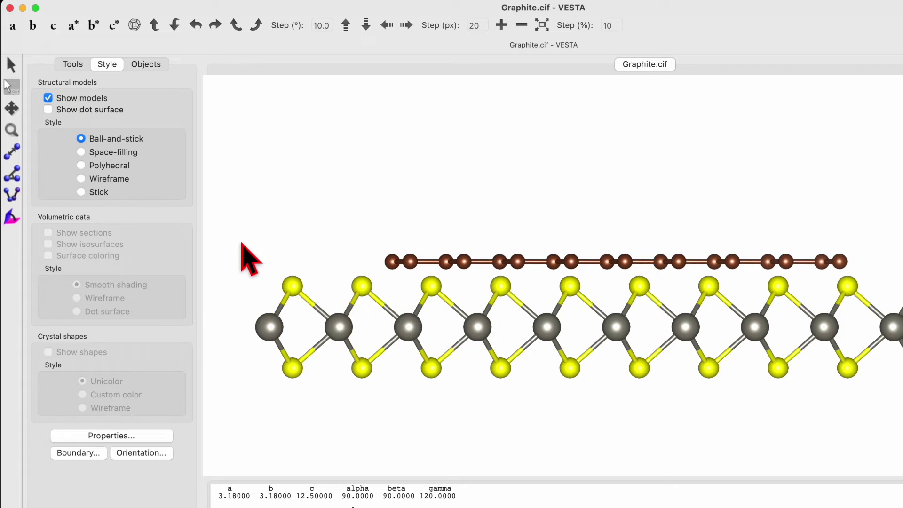
left_click_drag(242, 210, 372, 427)
key("Delete")
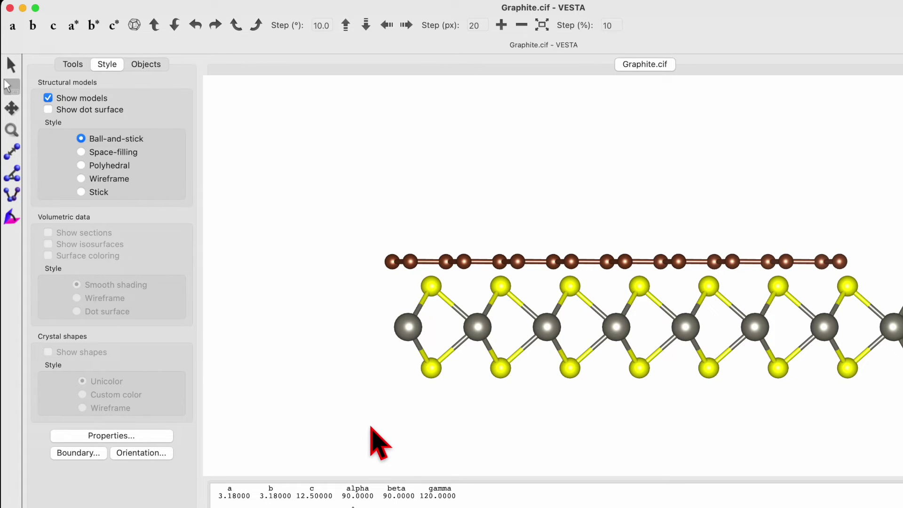
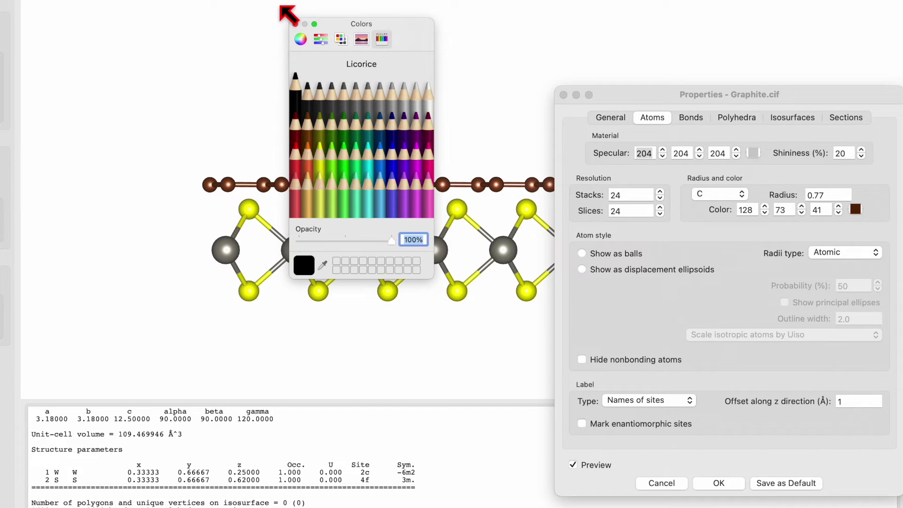
Colour the carbon atoms Licorice black, and set the atoms' specular colour to Snow with 100% shininess.
left_click(295, 24)
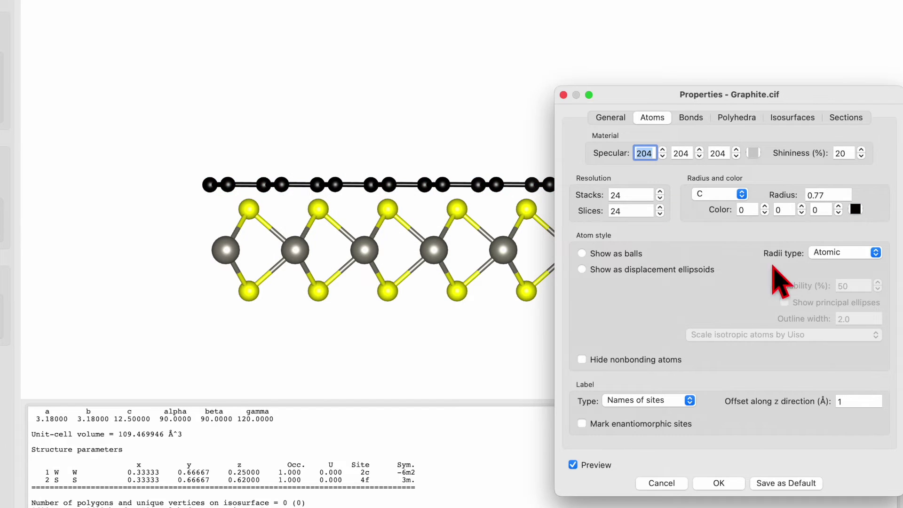
left_click(753, 153)
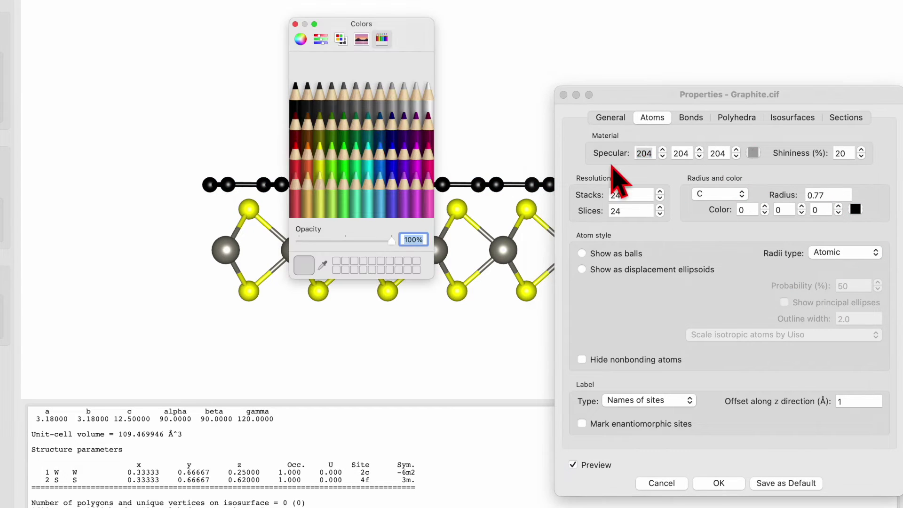
left_click(428, 91)
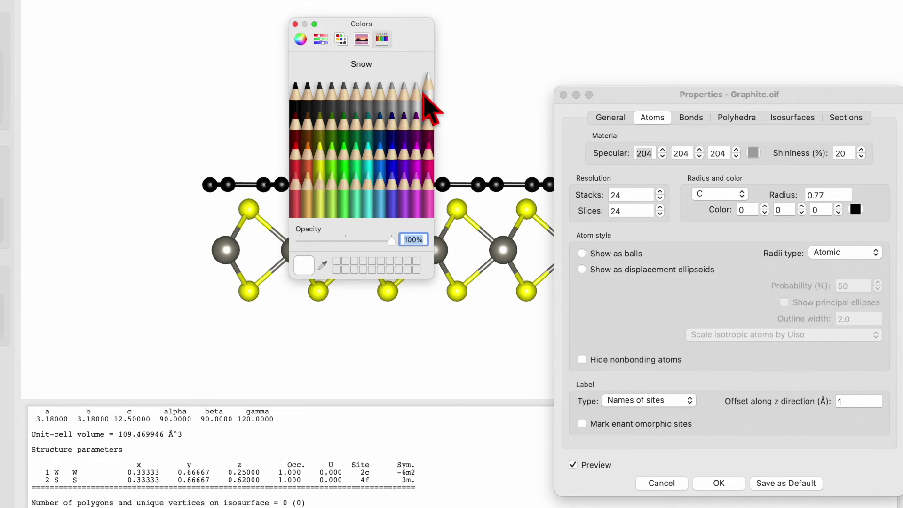
left_click(295, 24)
left_click(844, 153)
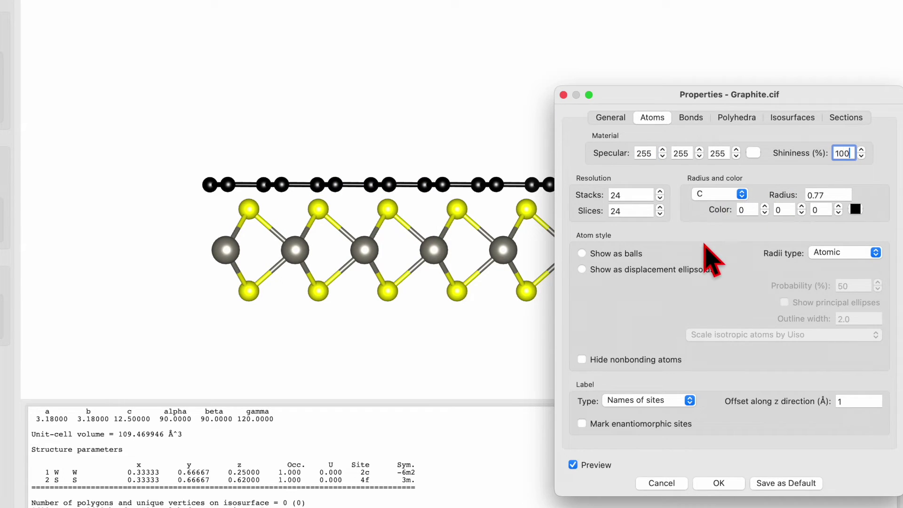
Set the bond style to Color line, and check the radius and colour settings of the W and S atoms.
left_click(691, 119)
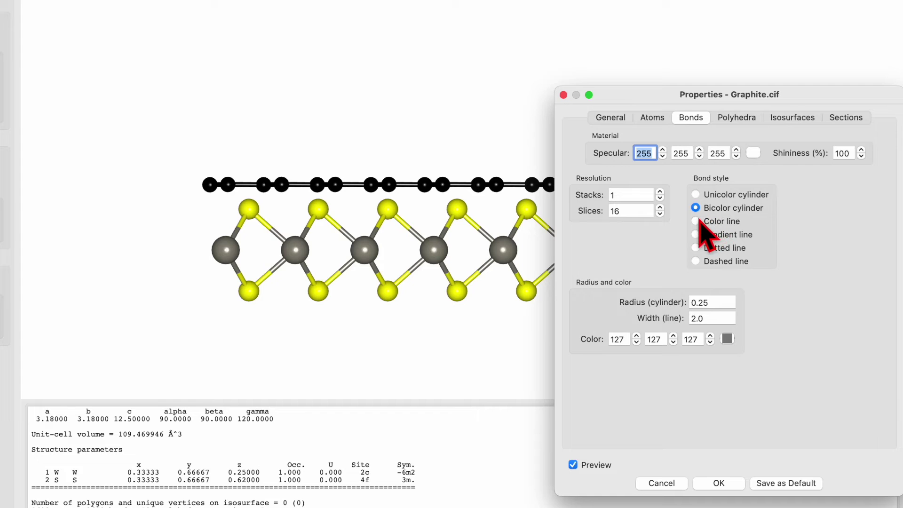
left_click(704, 221)
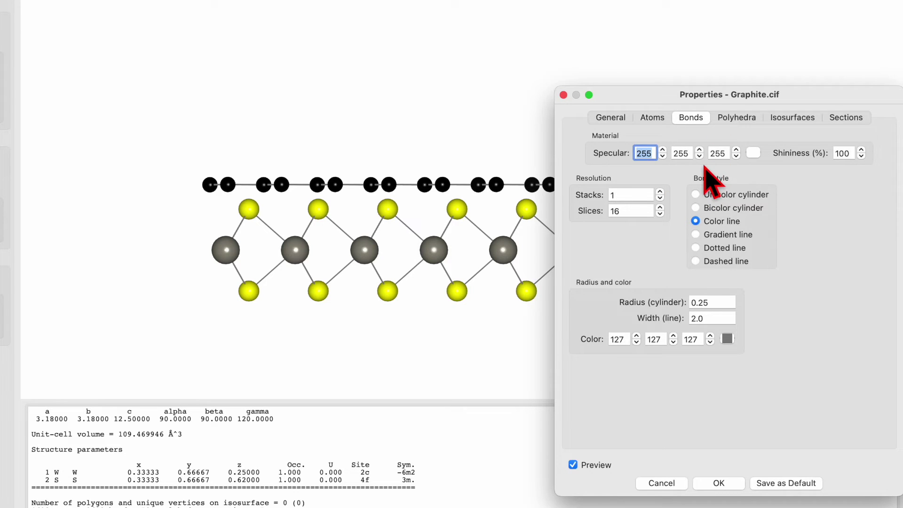
left_click(658, 120)
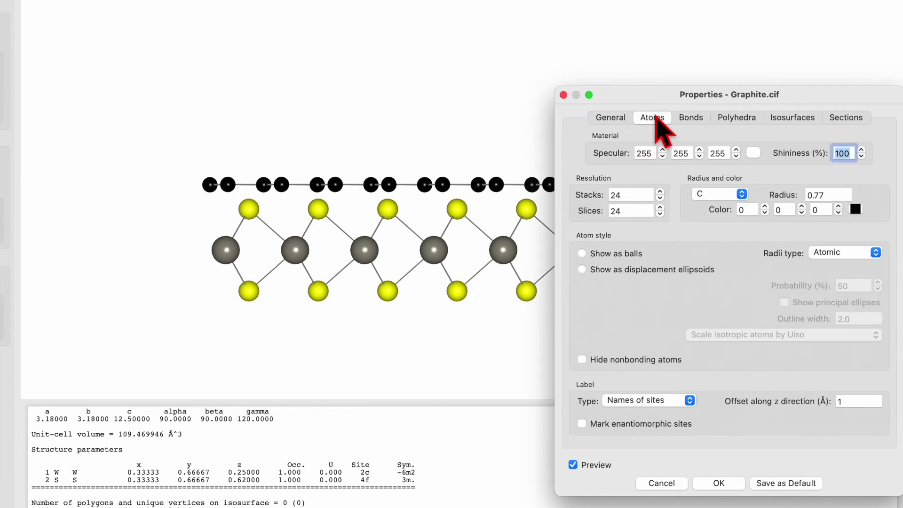
left_click(724, 197)
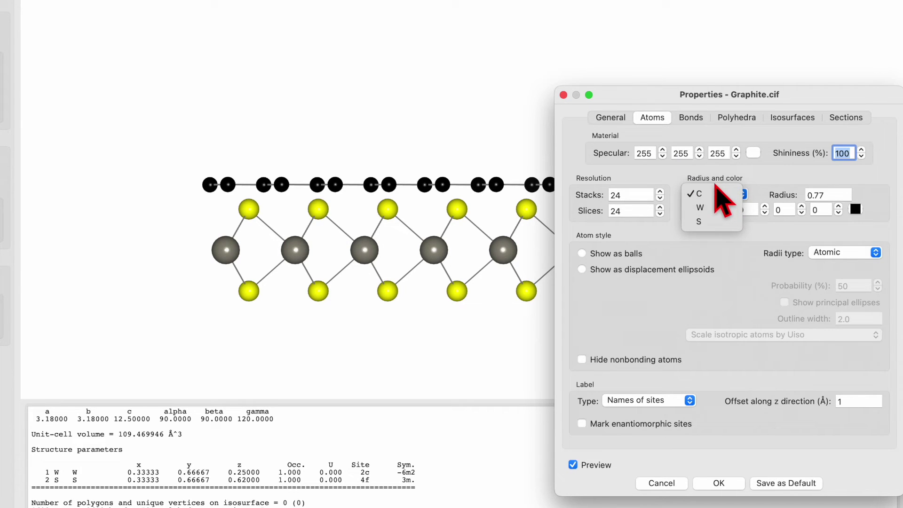
left_click(715, 208)
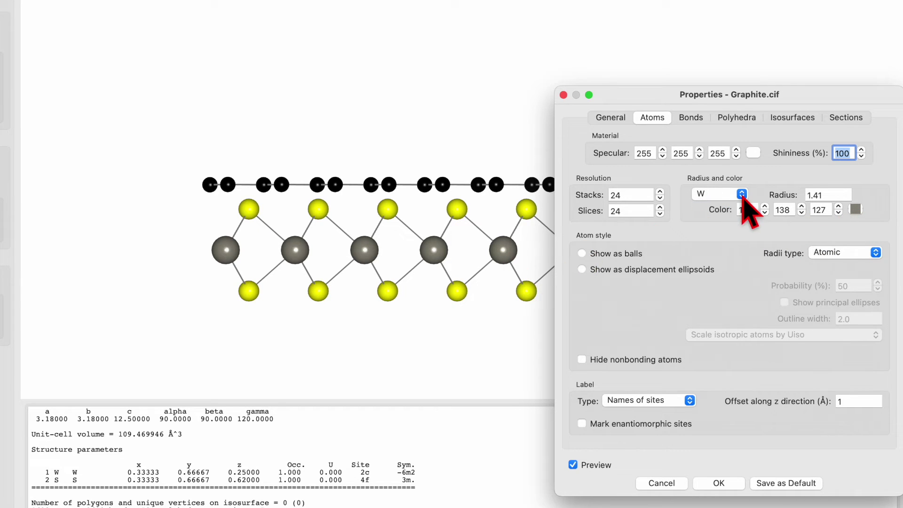
left_click(722, 194)
left_click(715, 207)
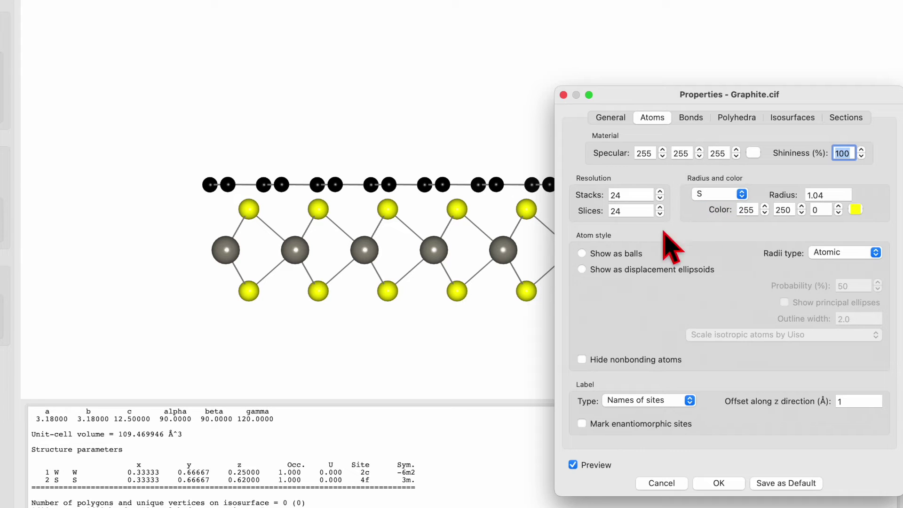
Compare the Bicolor cylinder bond style with Color line, keep Color line, and accept the properties.
left_click(692, 118)
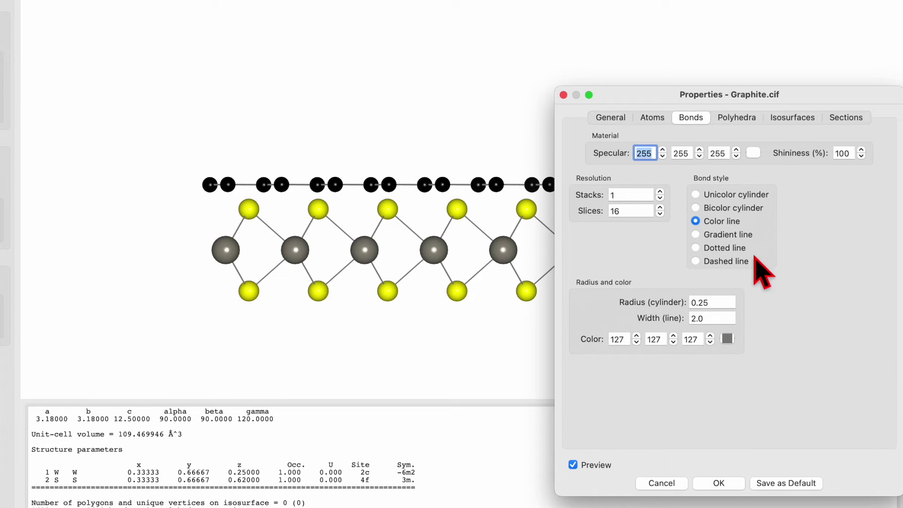
left_click(697, 208)
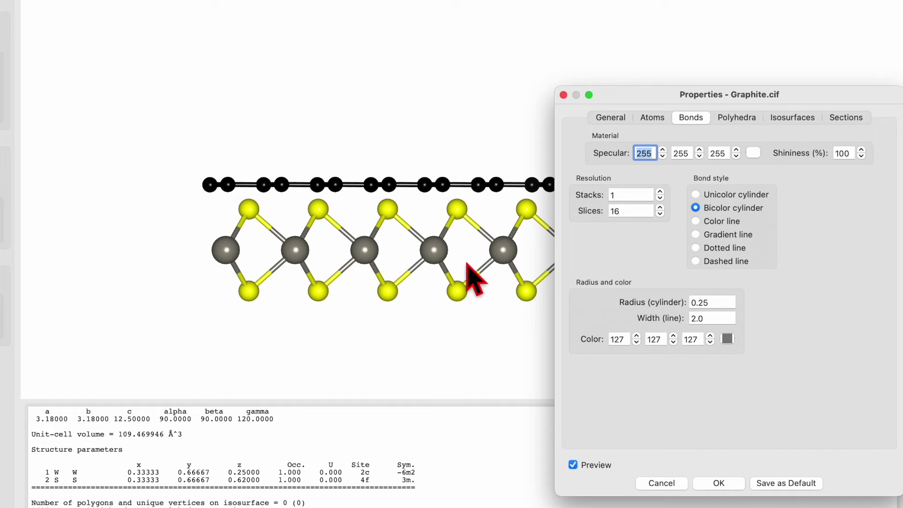
left_click(696, 221)
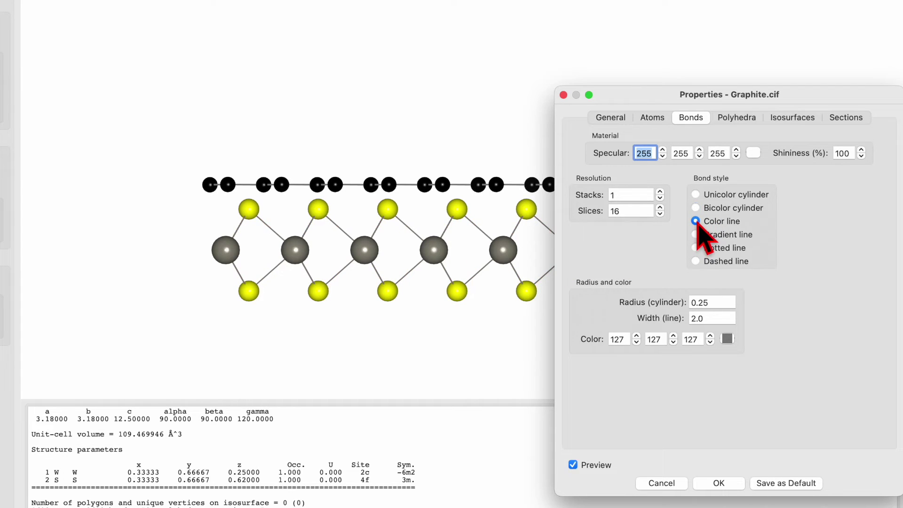
left_click(719, 484)
View the heterostructure along the b axis and along the c axis, and enlarge and centre the c-axis view.
scroll(582, 313, "up", 3)
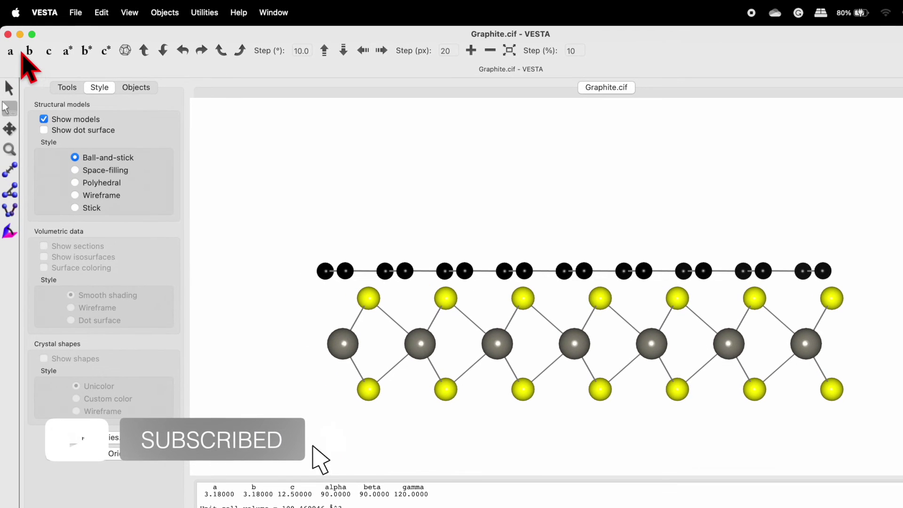
left_click(29, 51)
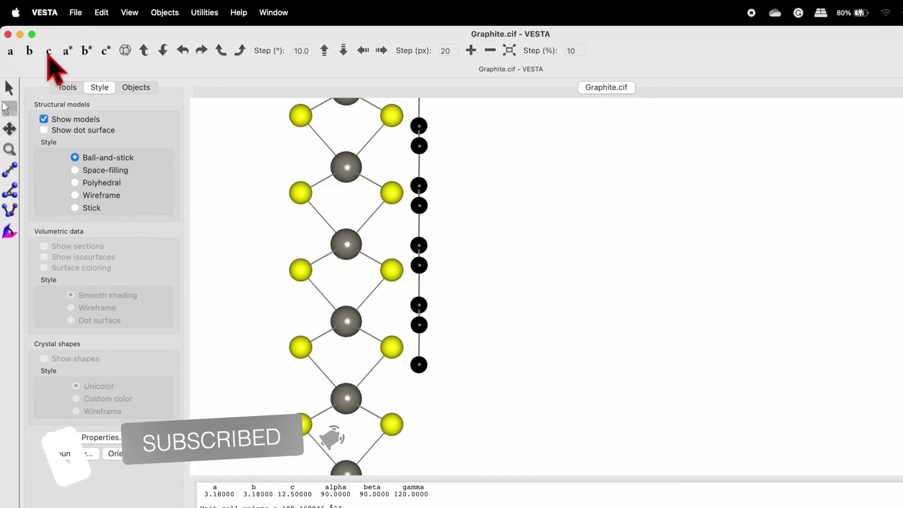
left_click(49, 52)
left_click_drag(480, 283, 508, 310)
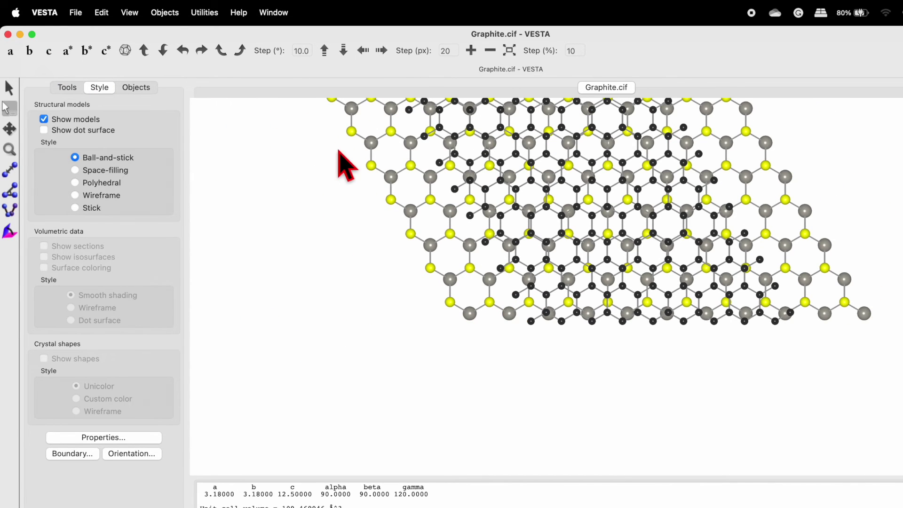
left_click_drag(560, 145, 569, 232)
scroll(611, 305, "up", 5)
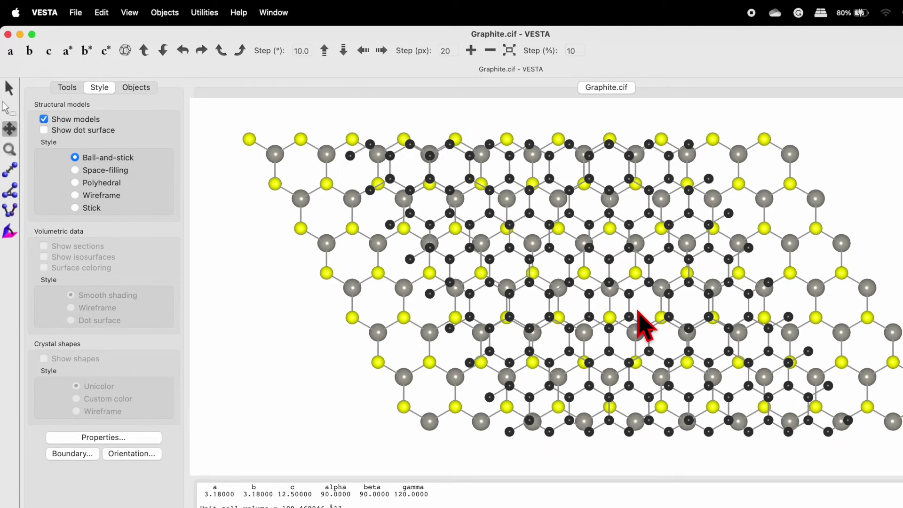
Examine the orientation settings of the carbon phase in the phase data, and leave without changing them.
left_click(101, 13)
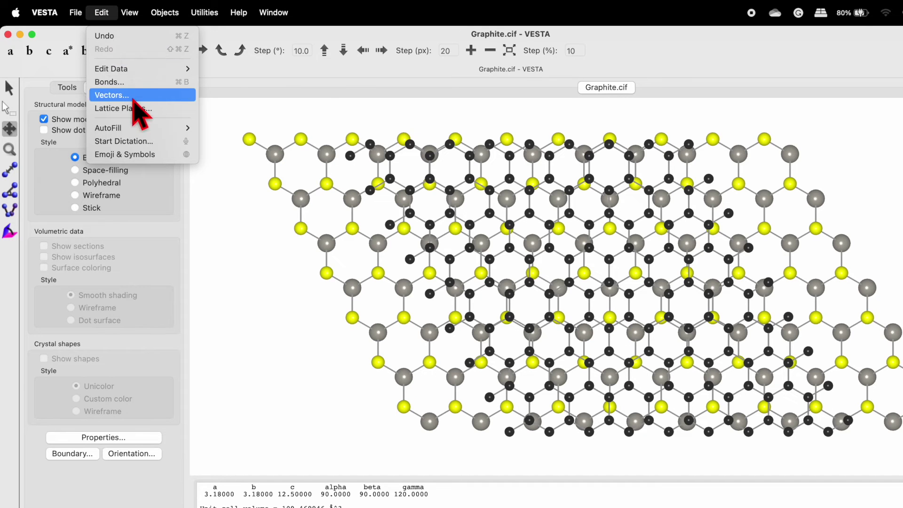
mouse_move(143, 72)
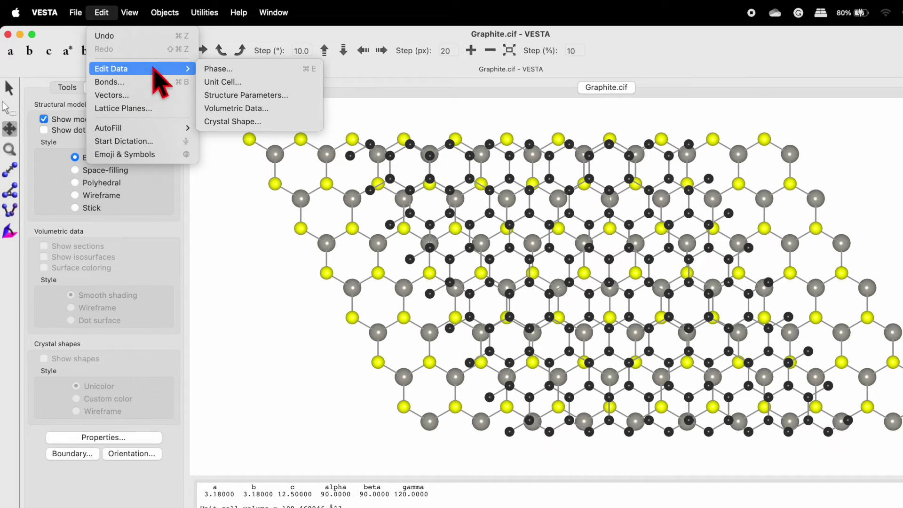
left_click(219, 68)
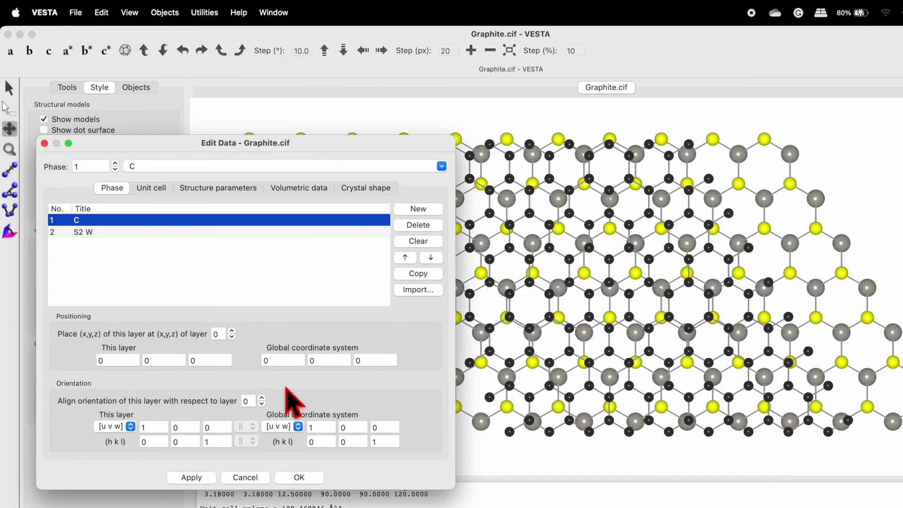
left_click(213, 441)
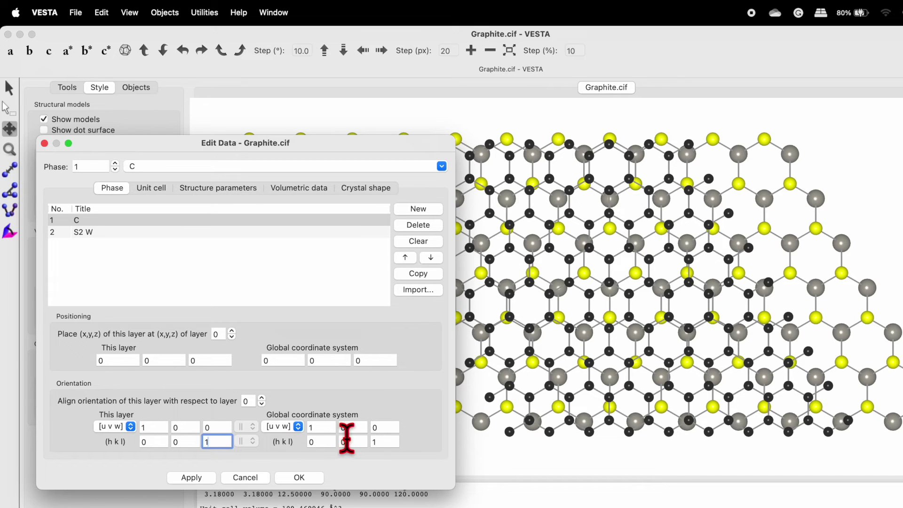
left_click(245, 478)
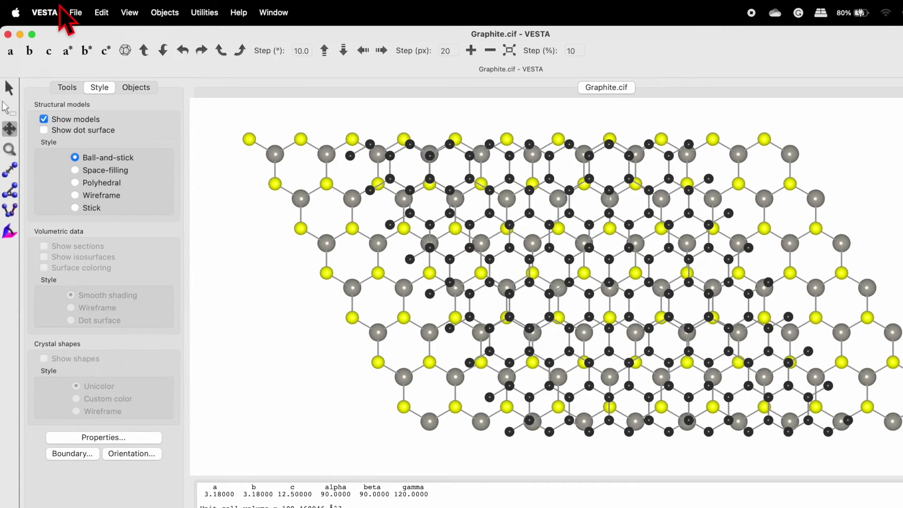
Export the c-axis view as a PNG raster image named Gr-WS2 in Downloads, with a transparent background.
left_click(76, 14)
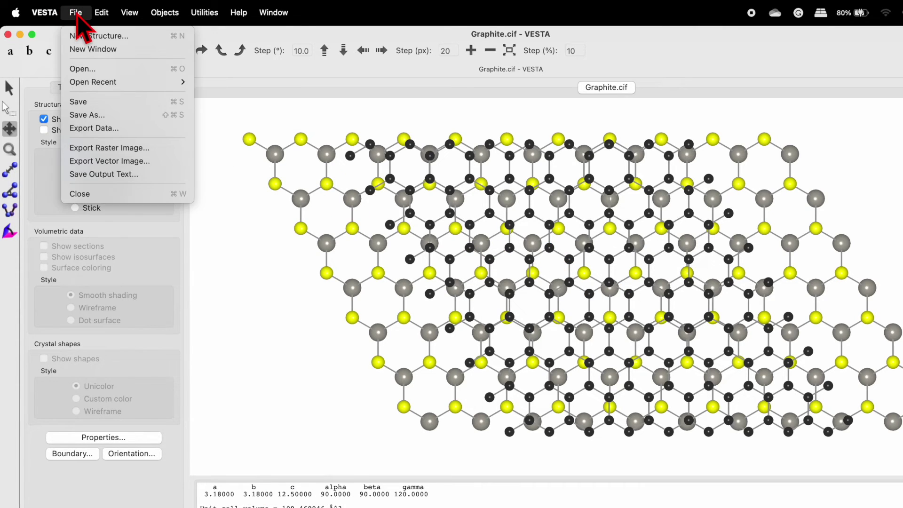
left_click(118, 148)
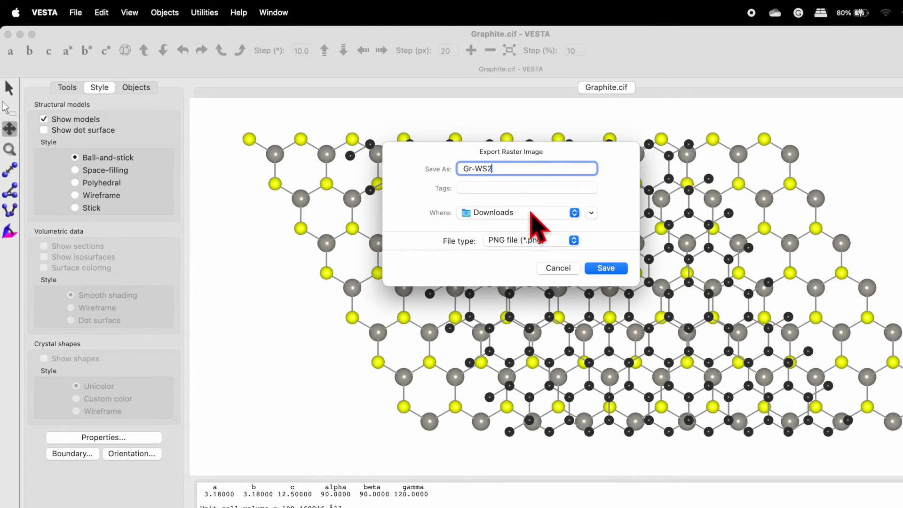
left_click(538, 241)
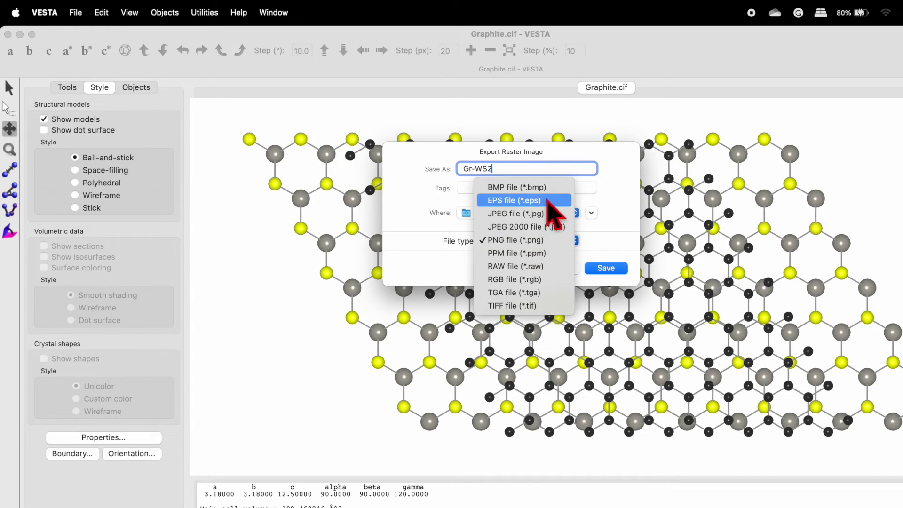
left_click(543, 239)
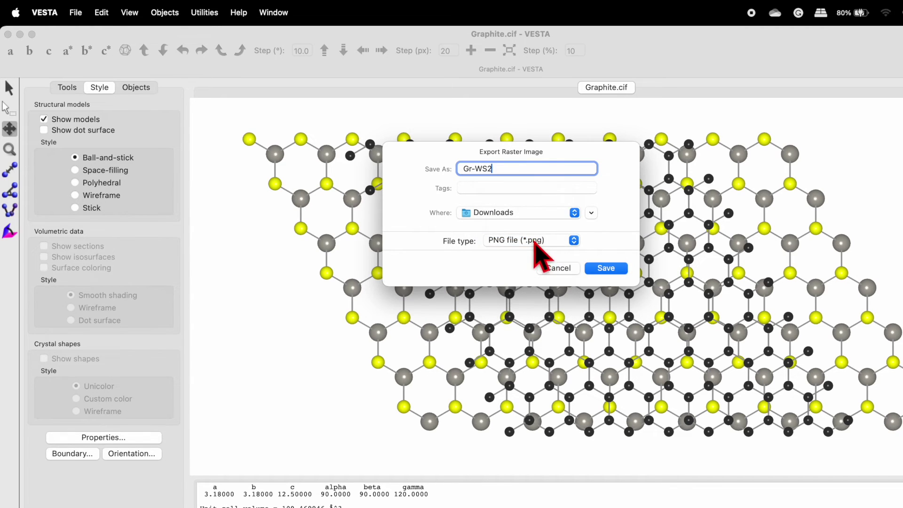
left_click(606, 268)
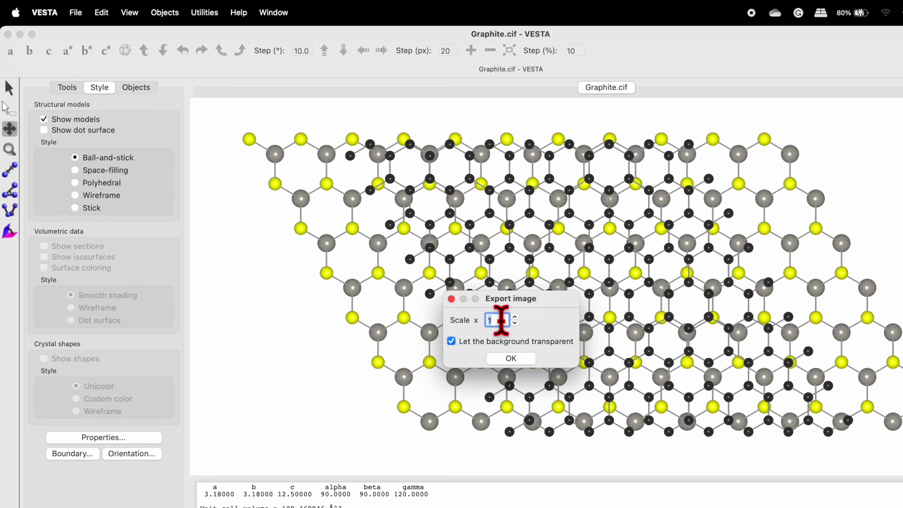
left_click(514, 359)
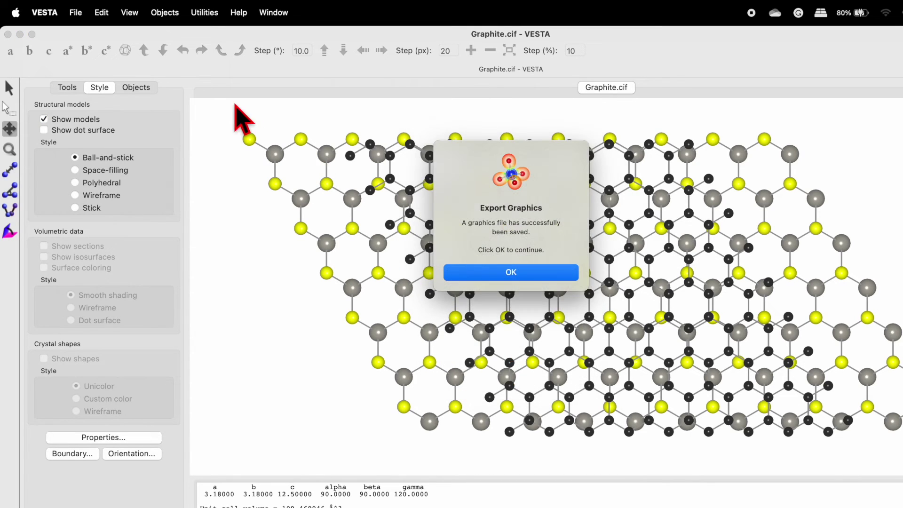
left_click(492, 276)
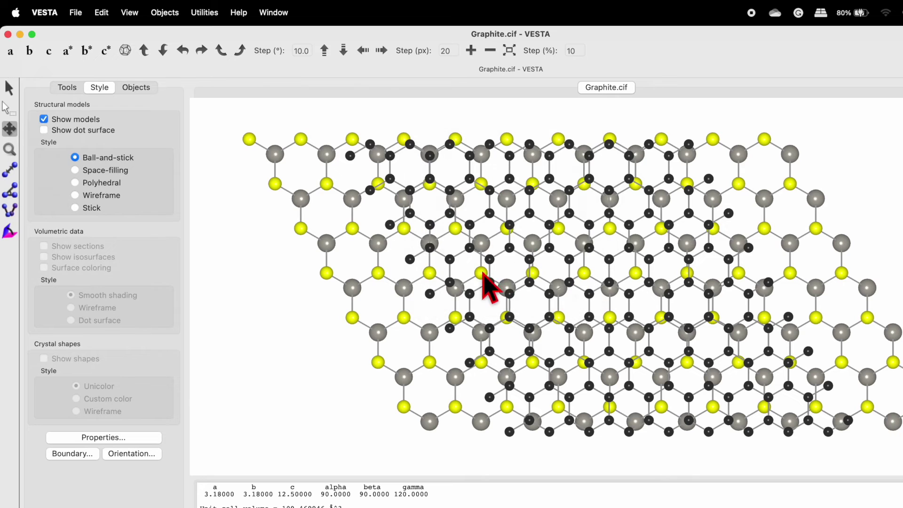
Export the c-axis view as a JPEG raster image named Gr-WS2 in Downloads, at scale x 1.
left_click(75, 13)
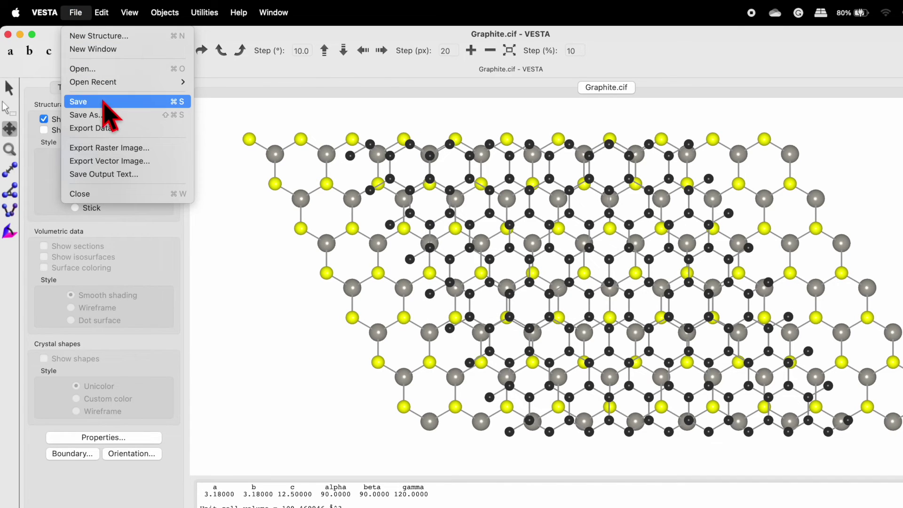
mouse_move(119, 84)
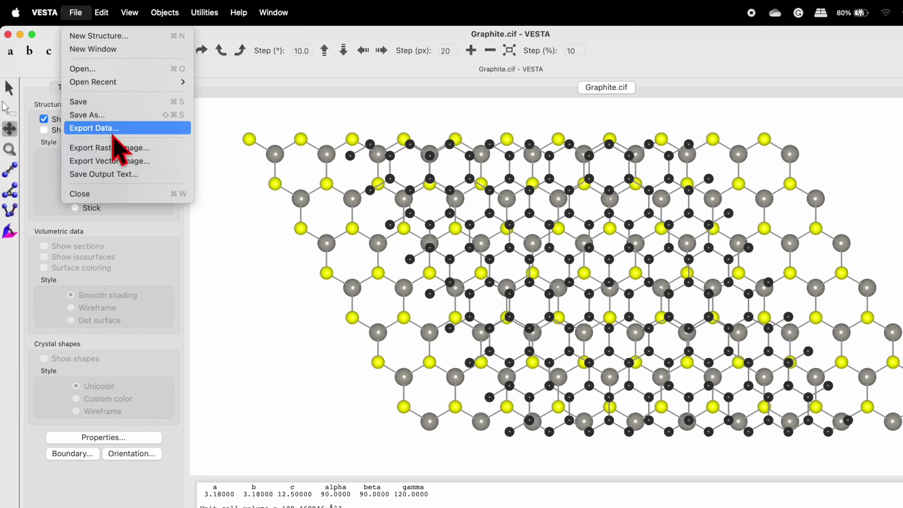
left_click(117, 148)
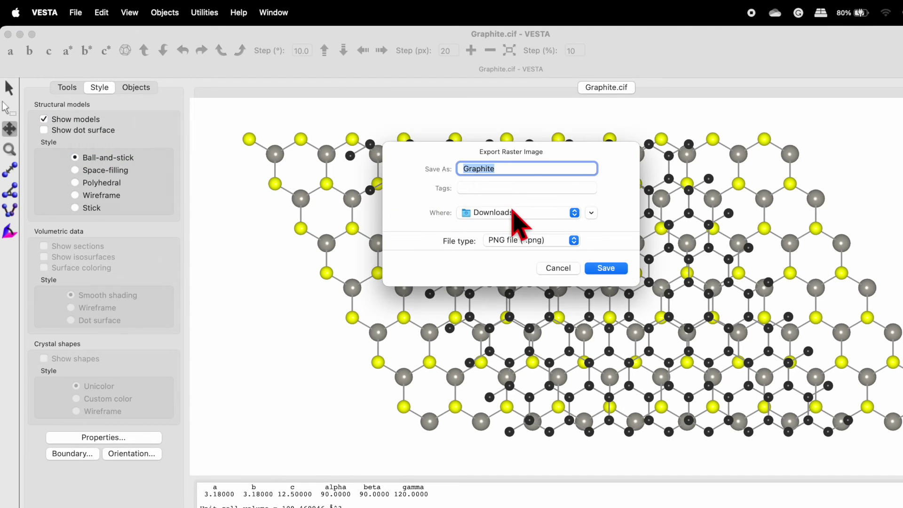
left_click(529, 244)
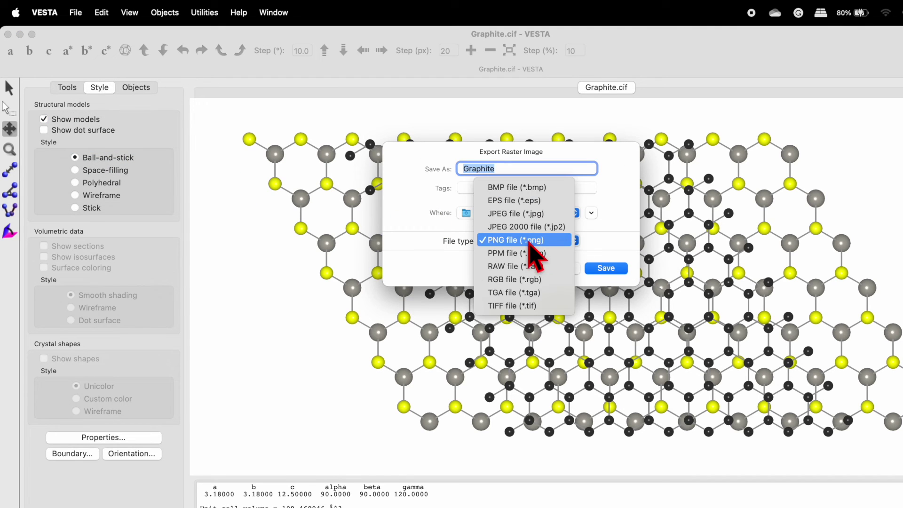
left_click(537, 214)
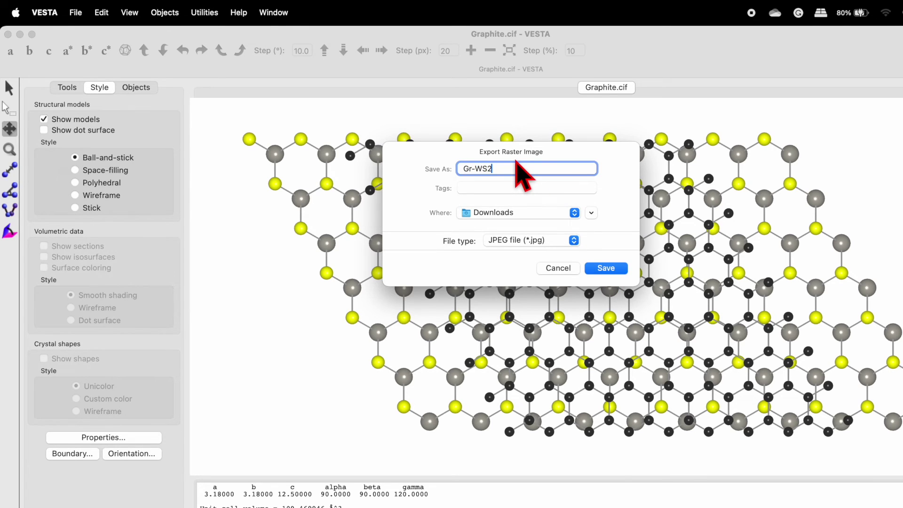
left_click(606, 268)
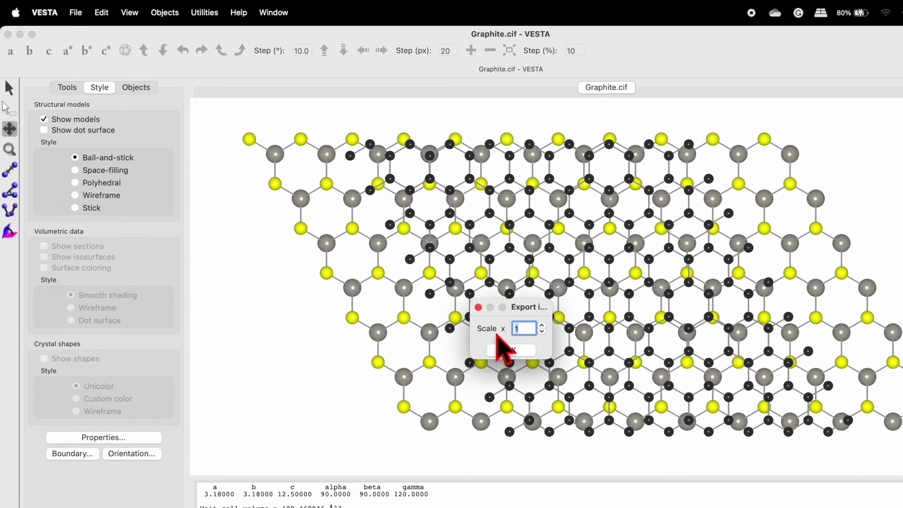
left_click(518, 352)
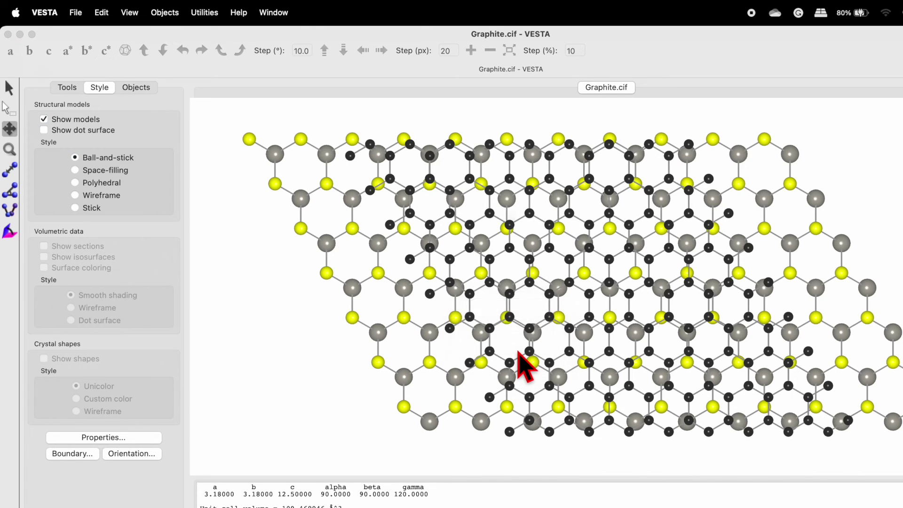
left_click(556, 272)
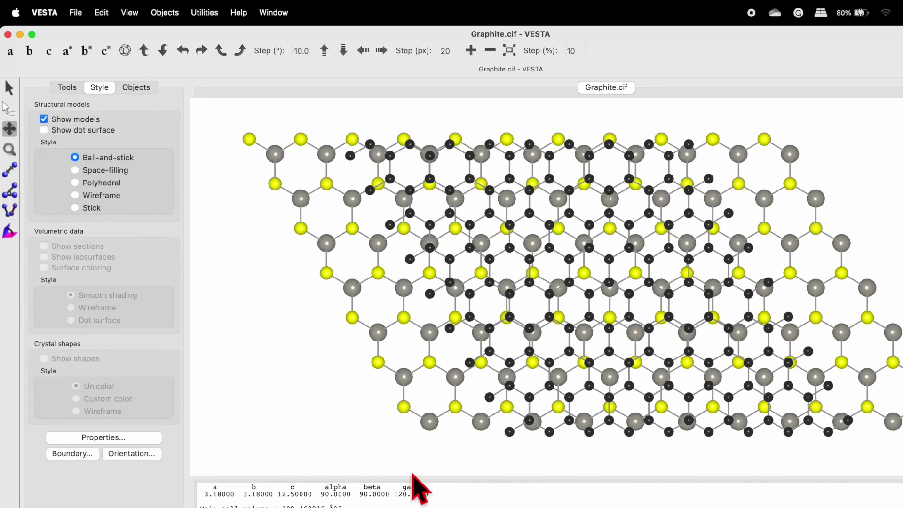
Switch to Finder, open Gr-WS2.png from Downloads to check its transparent background, and close the preview.
key("super+Tab")
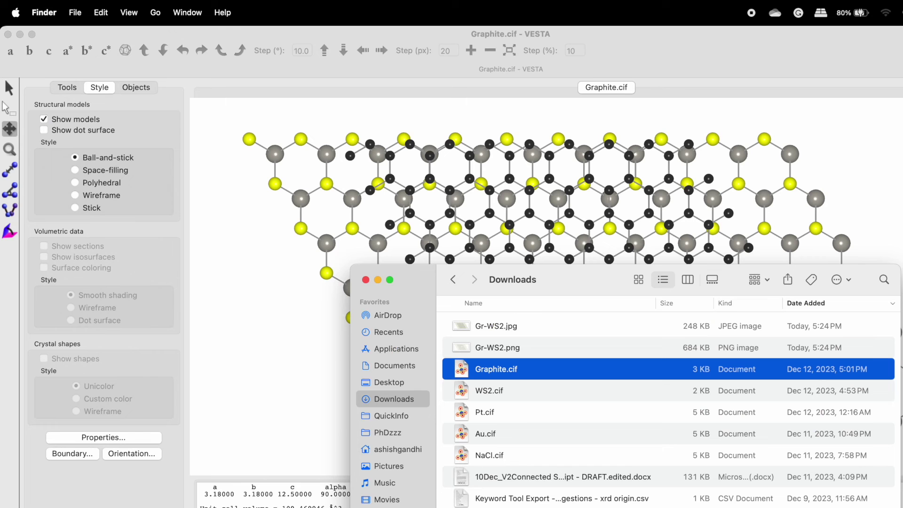
left_click(511, 351)
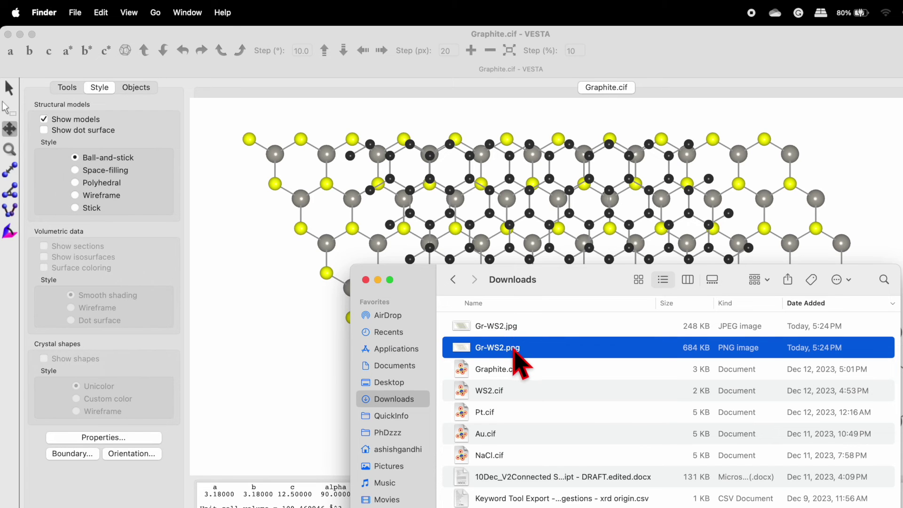
double_click(514, 350)
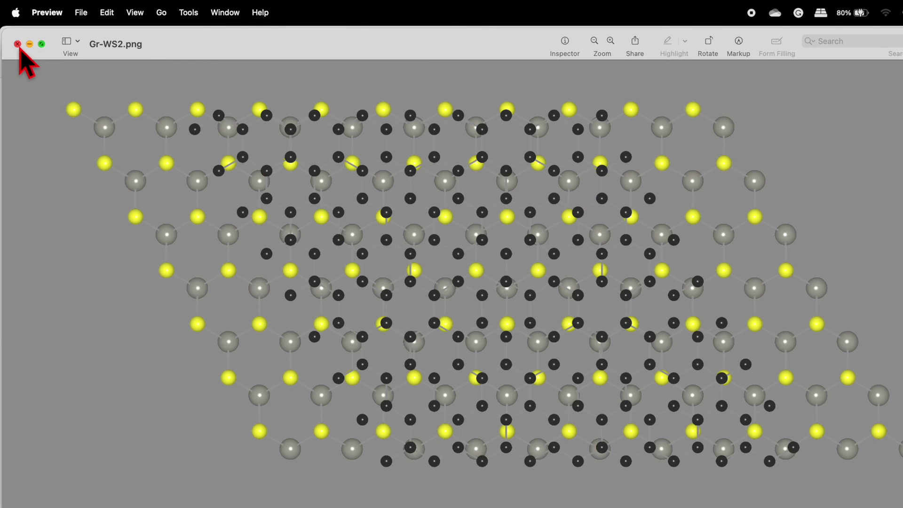
left_click(42, 43)
left_click(66, 78)
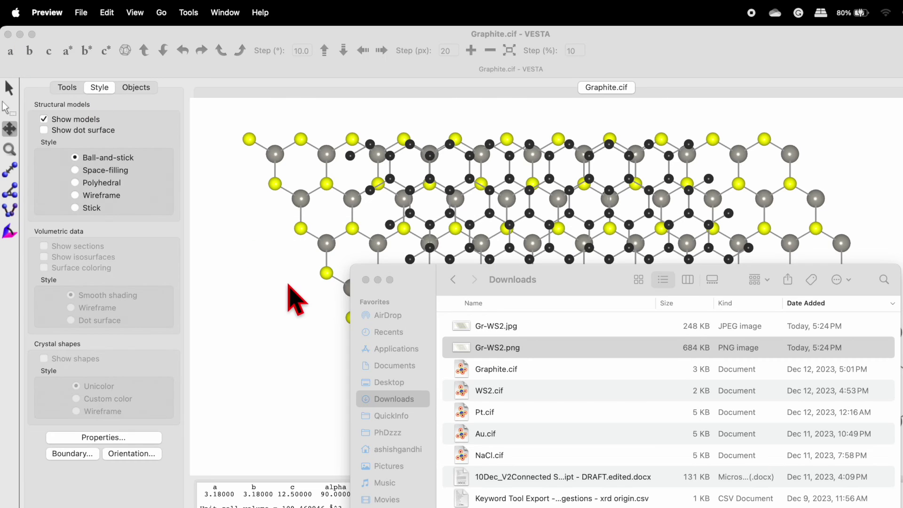
Open Gr-WS2.jpg from Downloads to compare its background with the PNG, and close the preview.
left_click(497, 327)
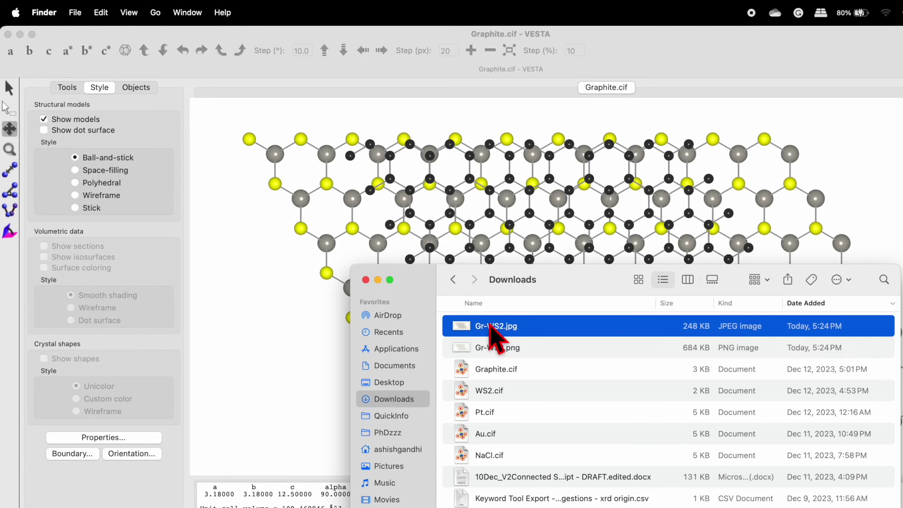
double_click(500, 328)
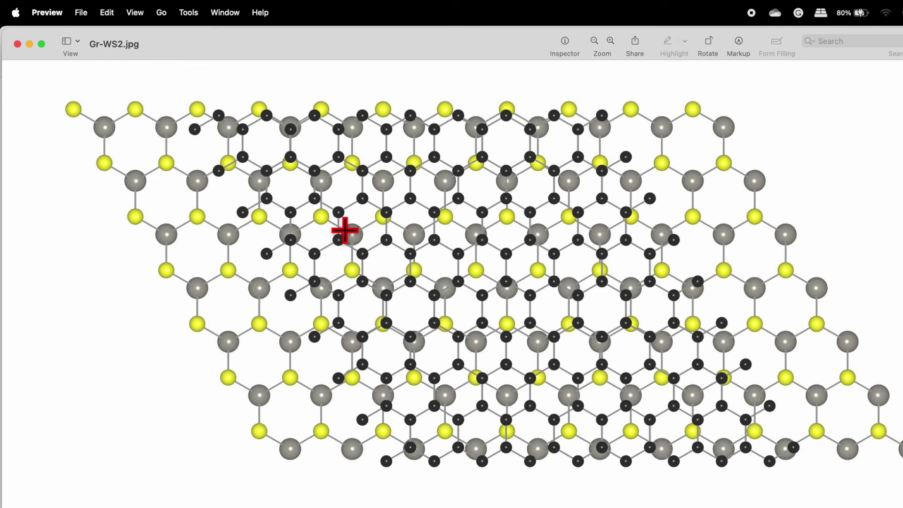
left_click(17, 44)
left_click(512, 351)
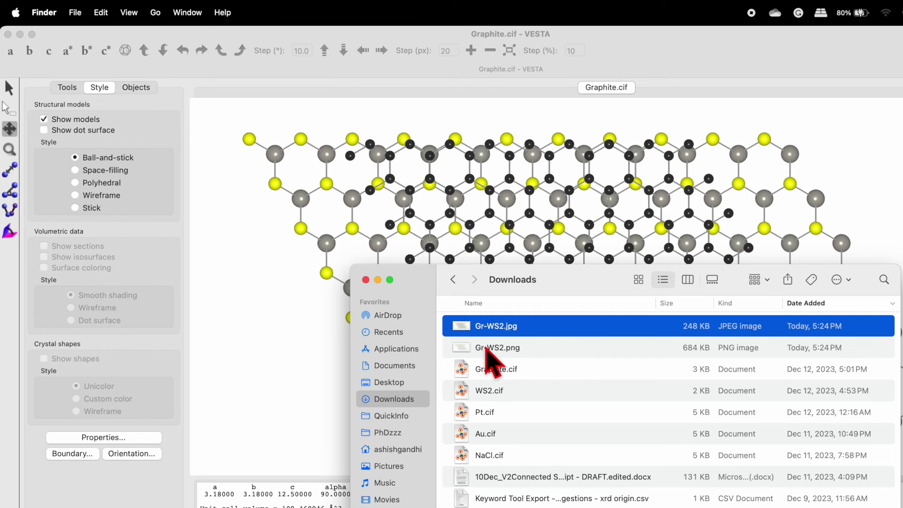
Switch to PowerPoint and create a blank presentation, with Gr-WS2.png selected in Finder for use.
left_click(486, 349)
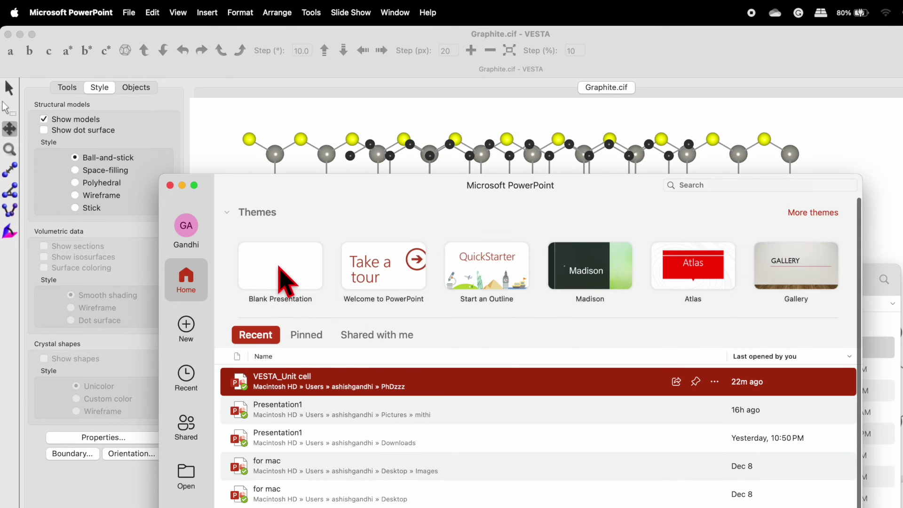
double_click(285, 278)
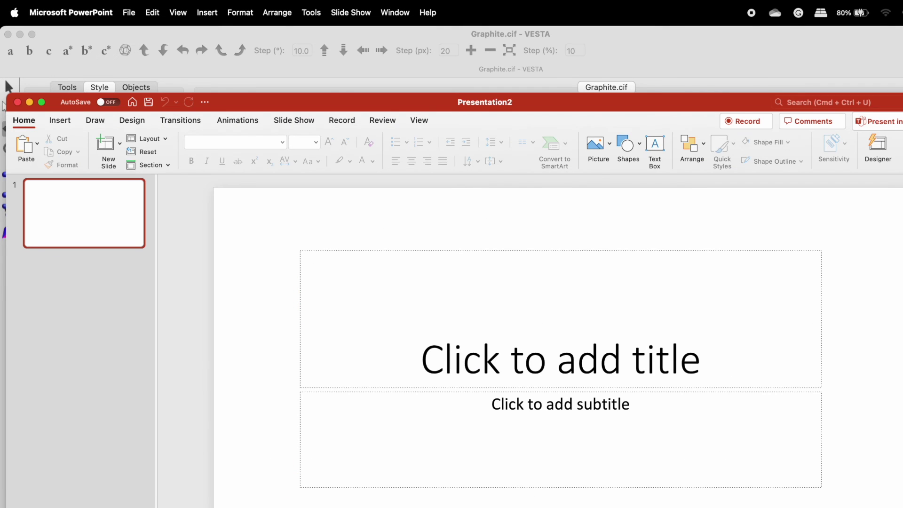
key("super+Tab")
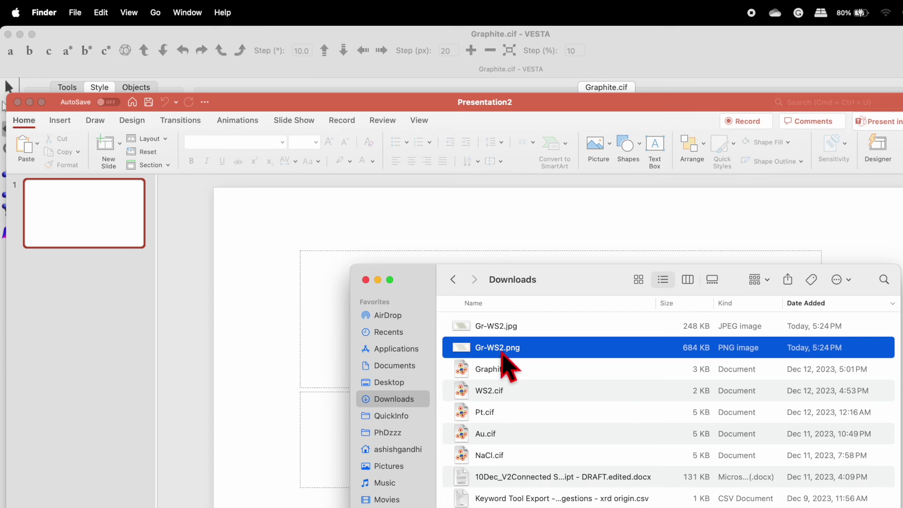
left_click(226, 301)
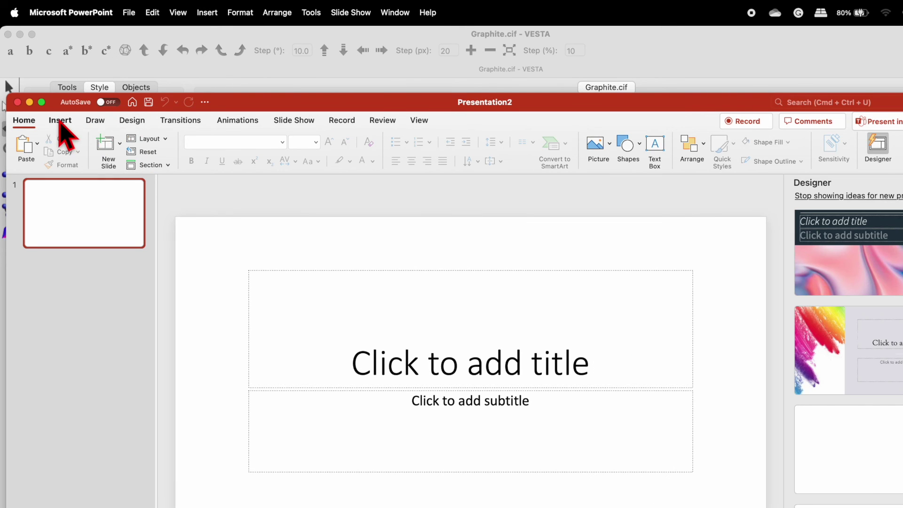
Draw a filled rectangle about 7.5" high and 13.24" wide that covers the whole slide.
left_click(97, 121)
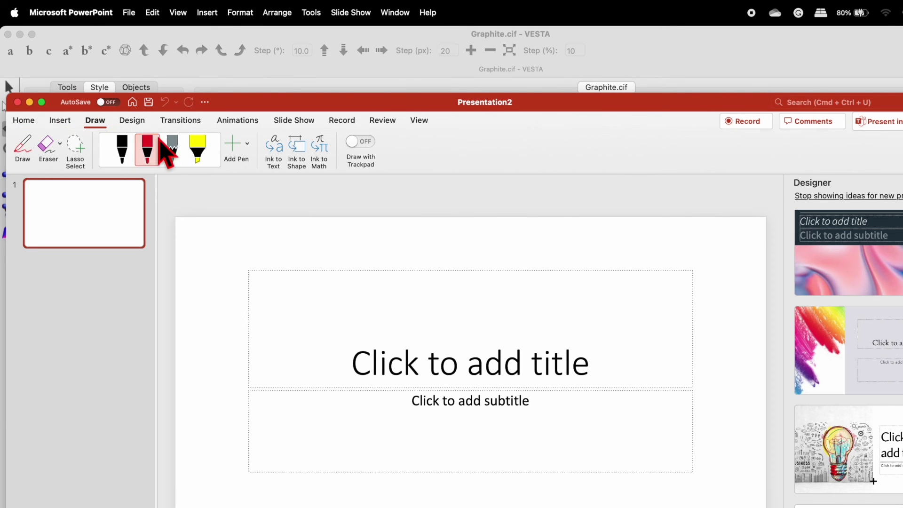
left_click(64, 121)
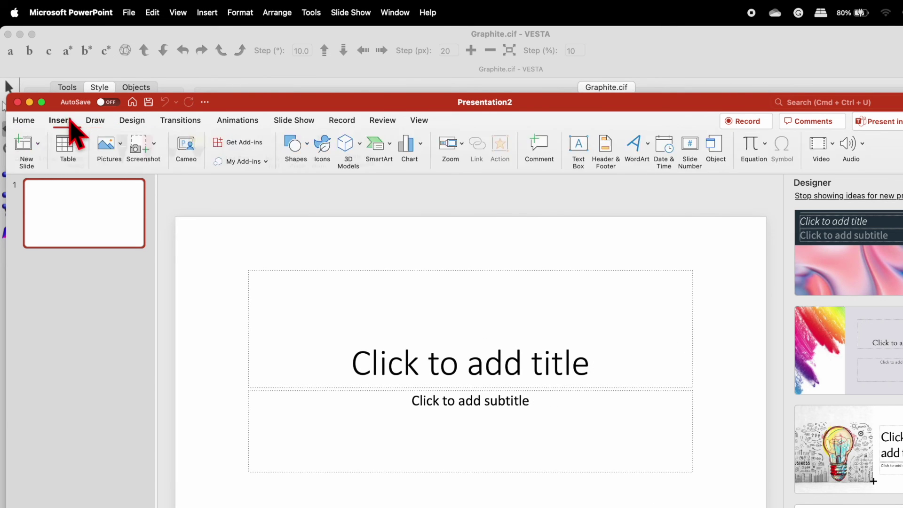
left_click(307, 156)
left_click(369, 183)
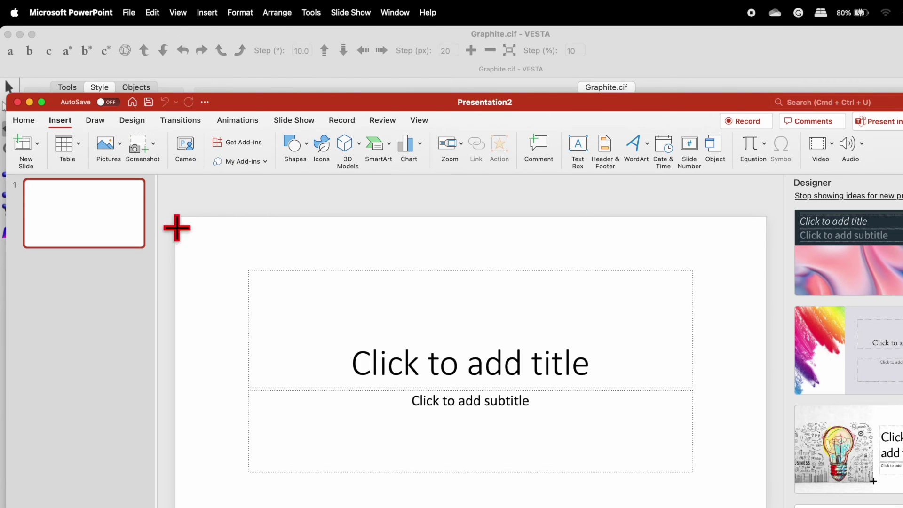
left_click_drag(179, 218, 769, 507)
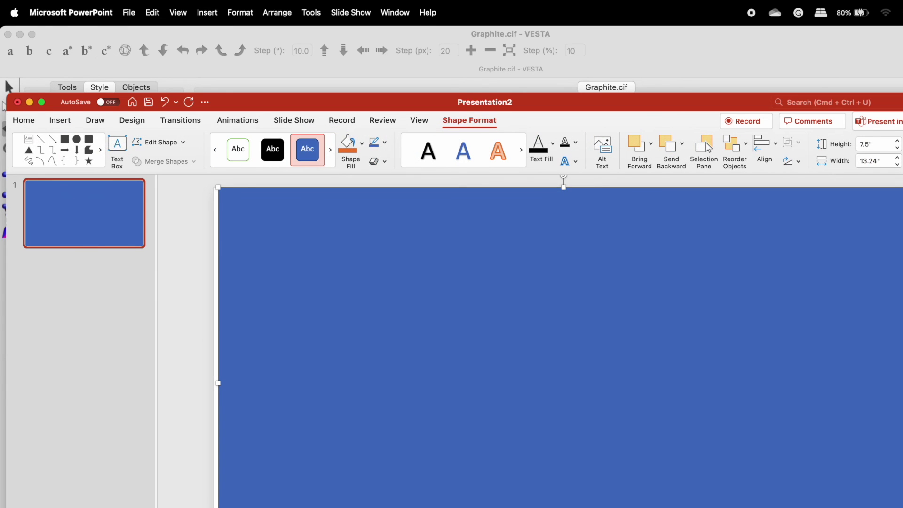
Place Gr-WS2.png from the Downloads folder in Finder onto the blue slide.
key("super+Tab")
left_click(512, 329)
left_click(517, 353)
left_click_drag(510, 343, 336, 321)
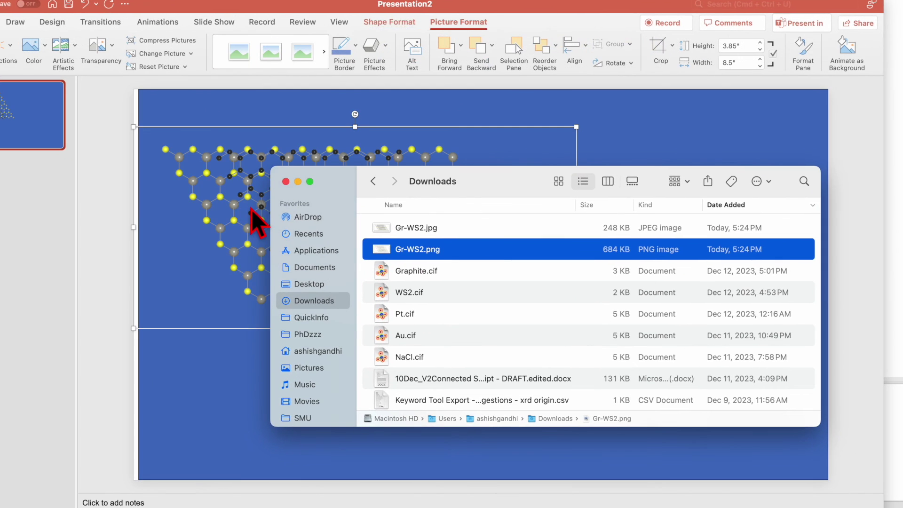
left_click(228, 335)
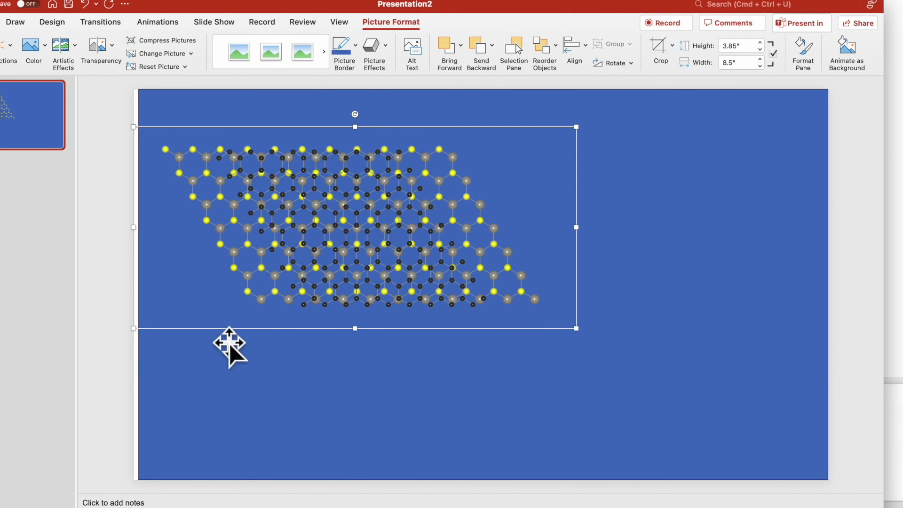
Resize the PNG picture to cover over half the slide's width and move it into the slide's upper-left corner.
left_click_drag(571, 327, 770, 417)
left_click_drag(546, 308, 599, 255)
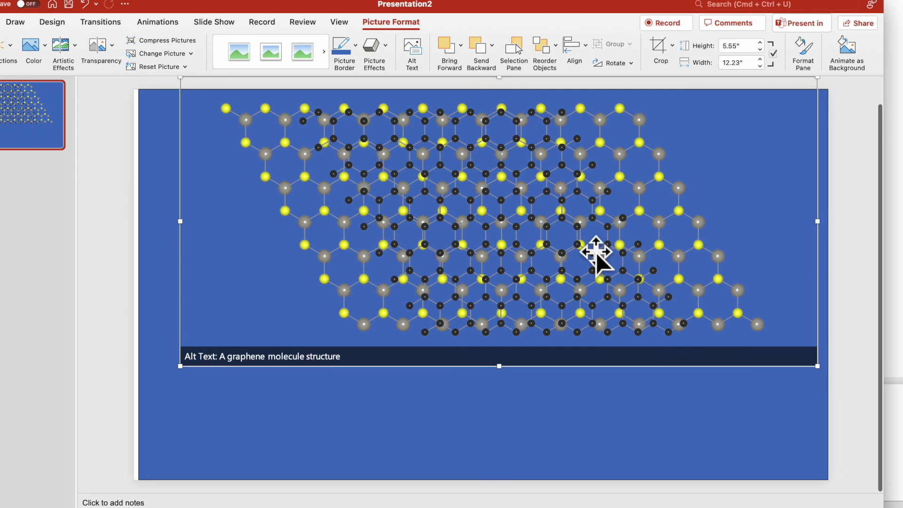
left_click_drag(812, 365, 617, 314)
left_click_drag(461, 257, 401, 254)
left_click(413, 368)
Place Gr-WS2.jpg from Downloads on the slide and move it to the lower-right corner for comparison with the PNG.
left_click(282, 504)
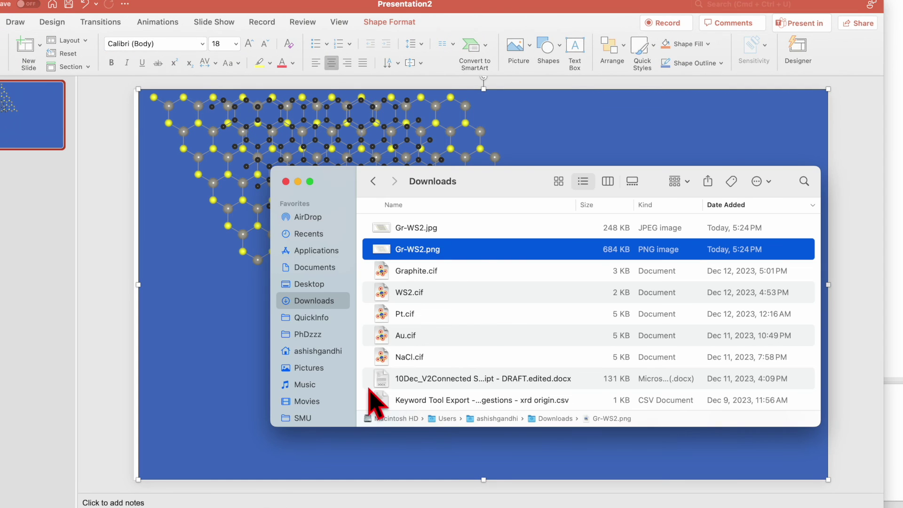
left_click(422, 229)
left_click_drag(429, 229, 241, 413)
left_click_drag(377, 214, 651, 366)
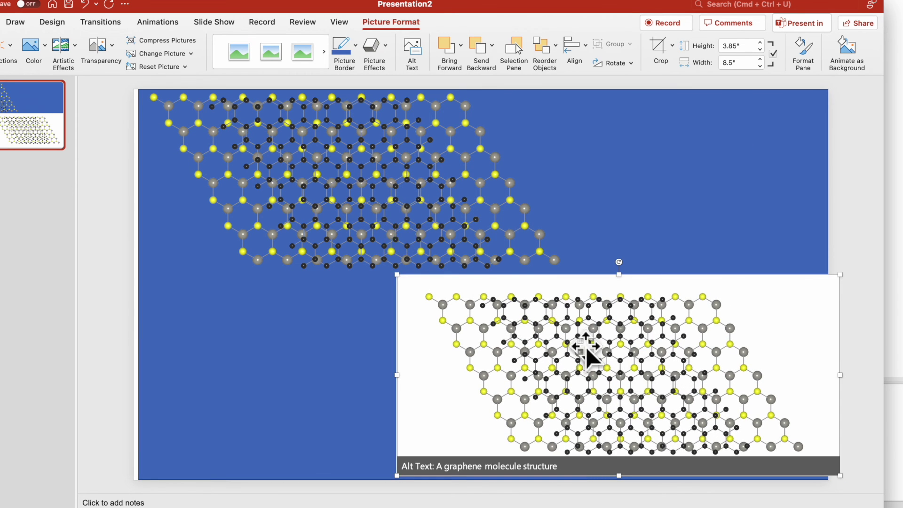
left_click(332, 334)
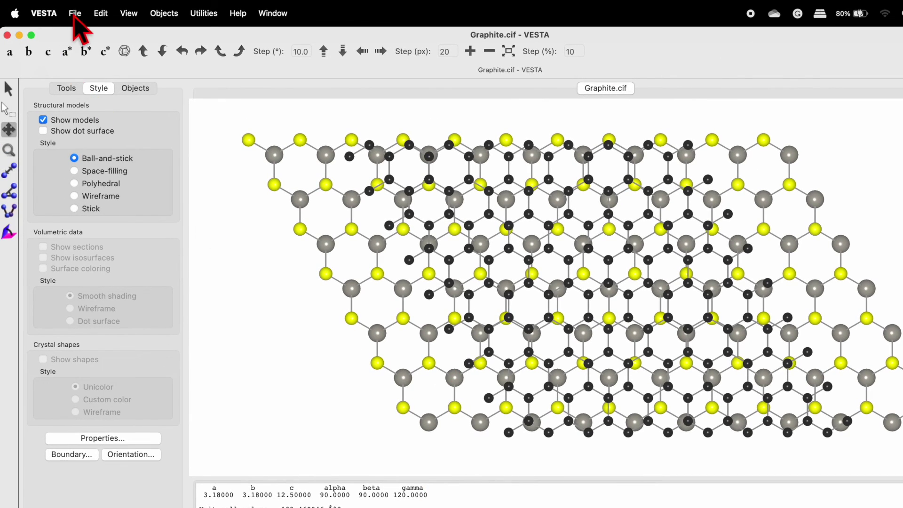
Save the heterostructure in VESTA as Gr-WS2 in Downloads.
left_click(76, 13)
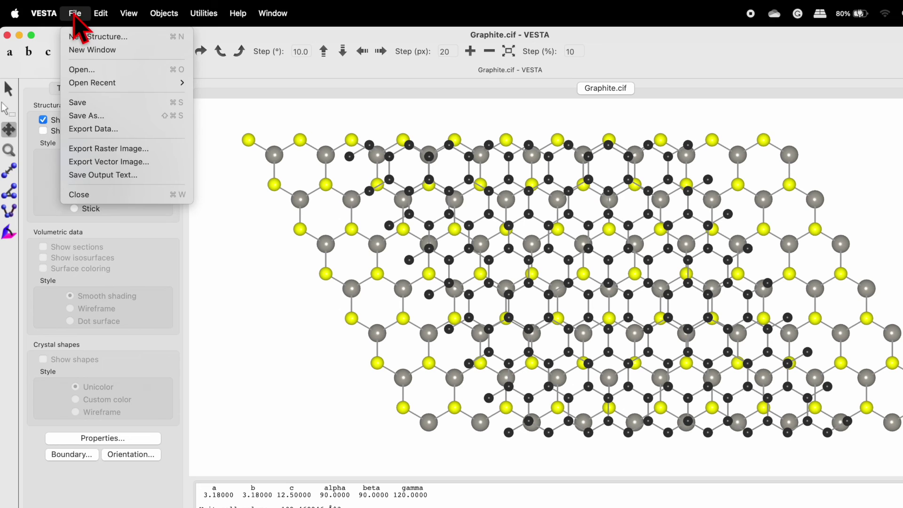
left_click(118, 116)
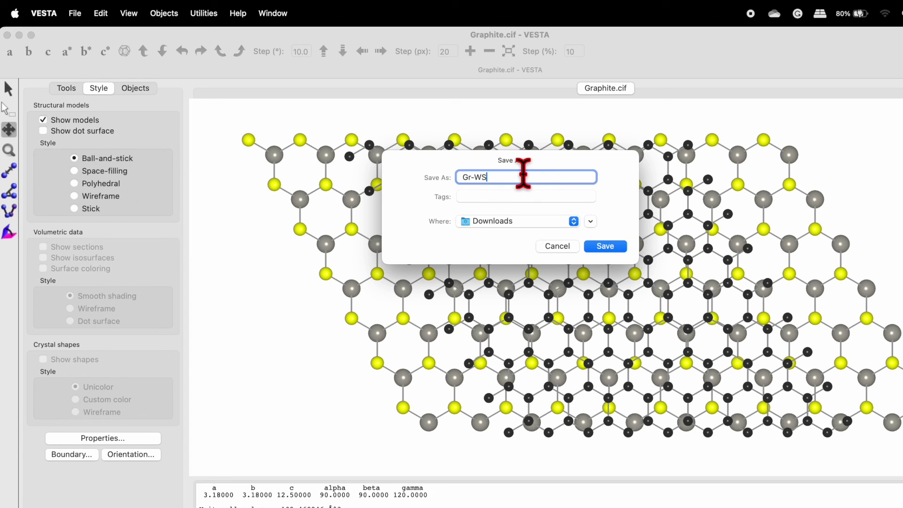
left_click(605, 246)
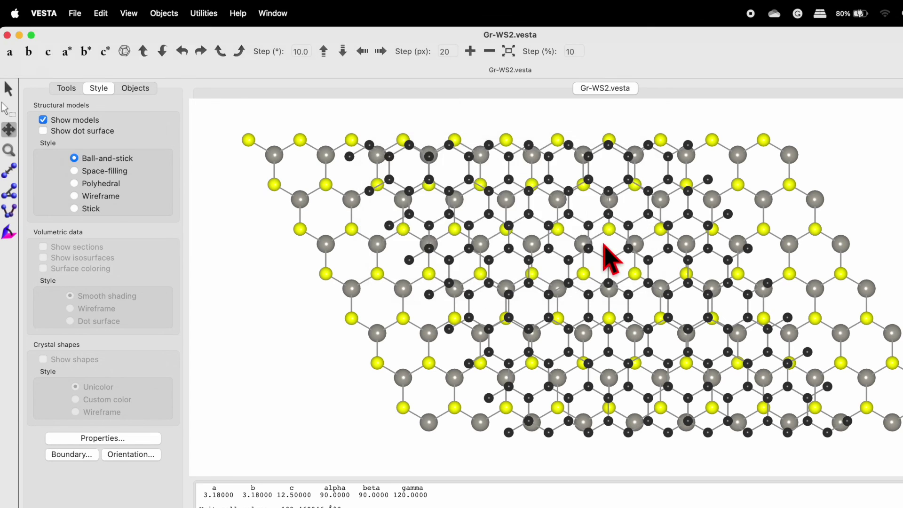
Close the VESTA window and reopen the saved Gr-WS2.vesta file from the Downloads folder in Finder.
left_click(7, 35)
key("super+Tab")
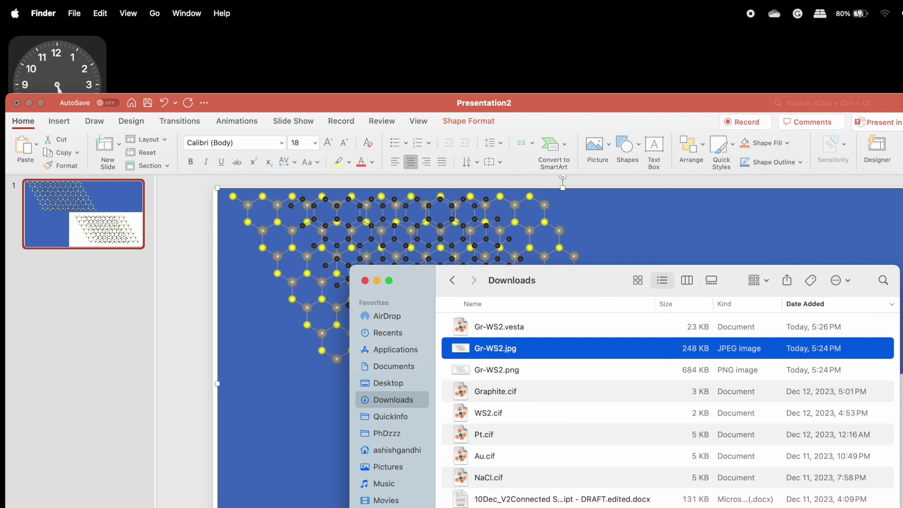
left_click(514, 327)
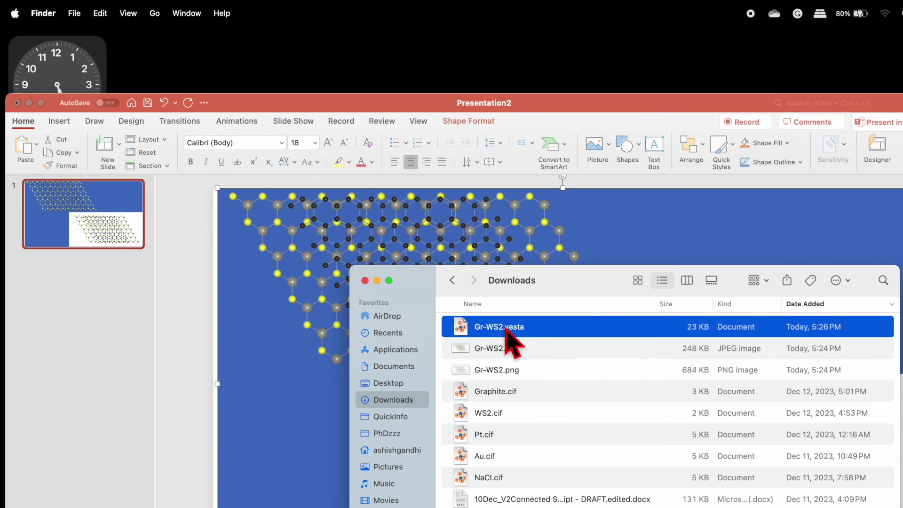
double_click(507, 327)
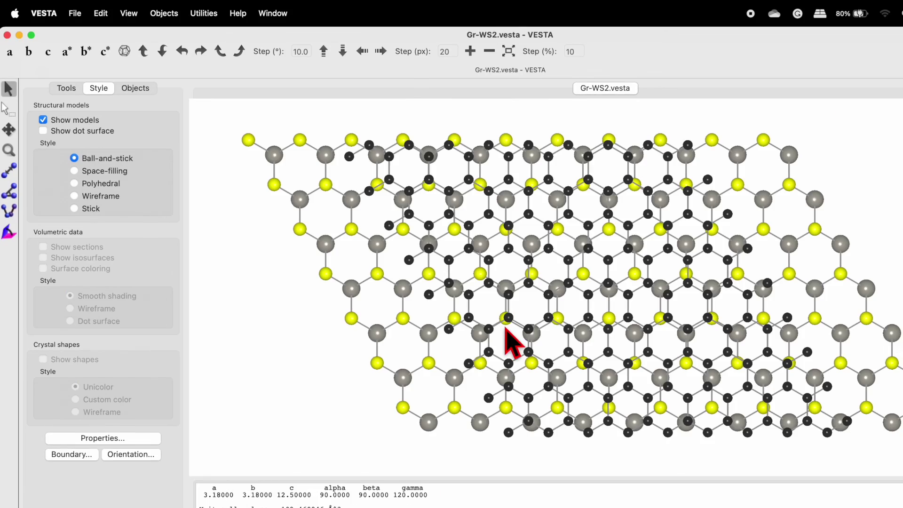
mouse_move(605, 246)
left_mouse_down()
mouse_move(626, 208)
mouse_move(563, 266)
mouse_move(528, 273)
mouse_move(617, 254)
left_mouse_up()
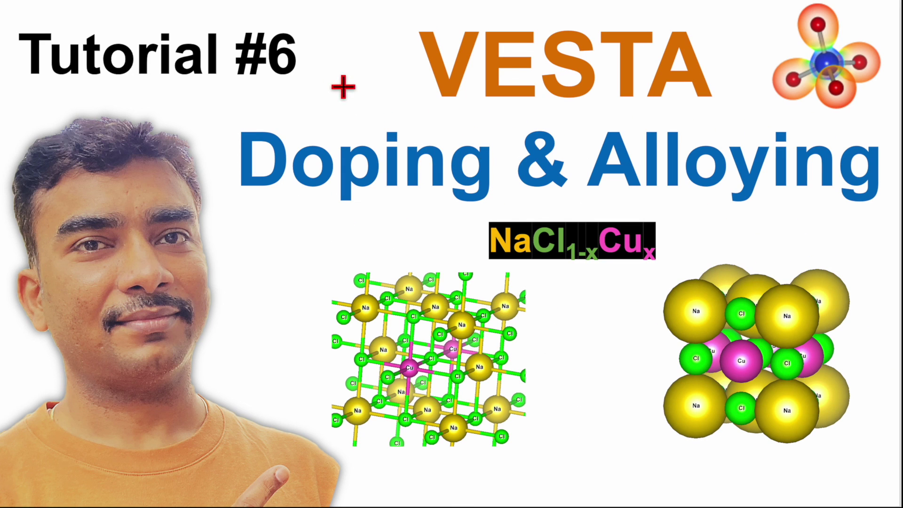